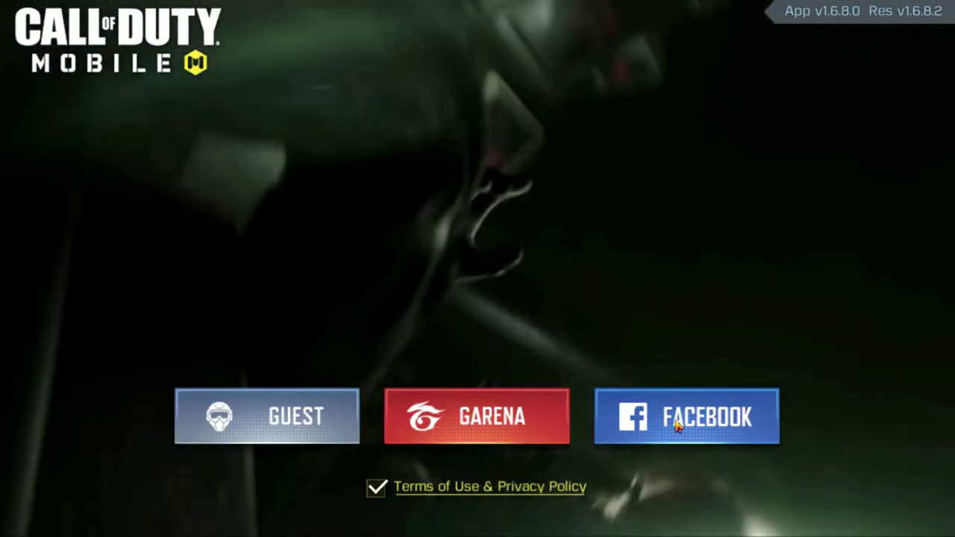
- Log in to Call of Duty Mobile with the Facebook button on the start screen
left_click(676, 424)
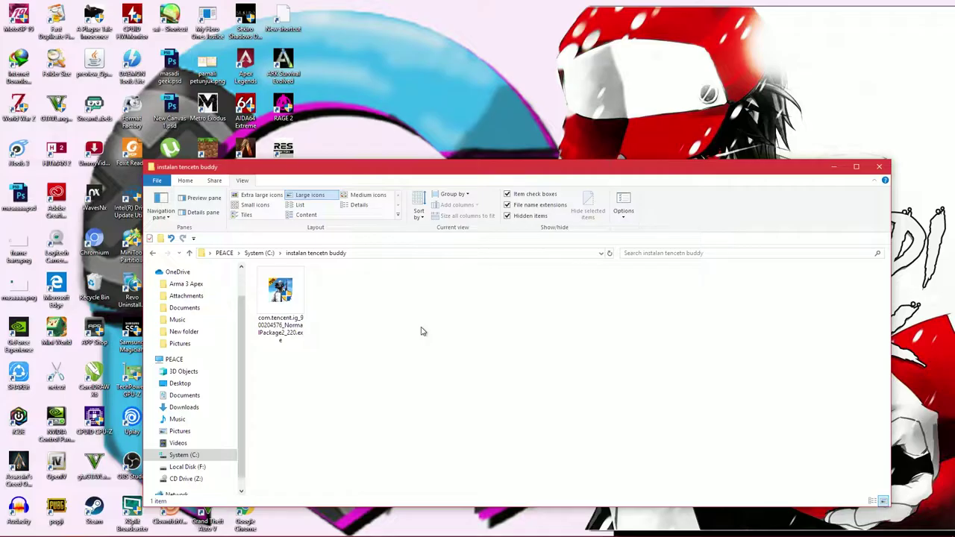
- Run the 9.09 MB GameLoop installer from 'instalan tencetn buddy', approve it, and check the tray
left_click(280, 307)
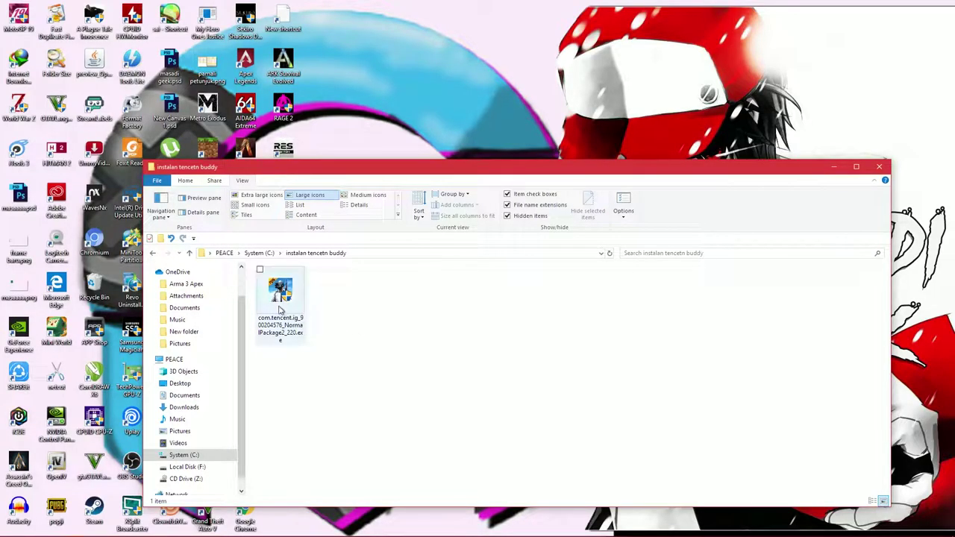
double_click(279, 307)
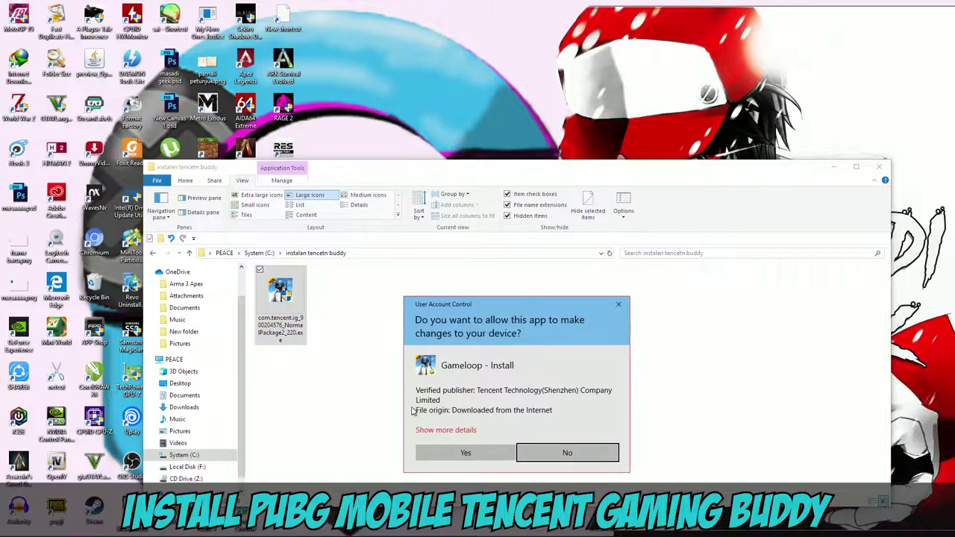
left_click(430, 452)
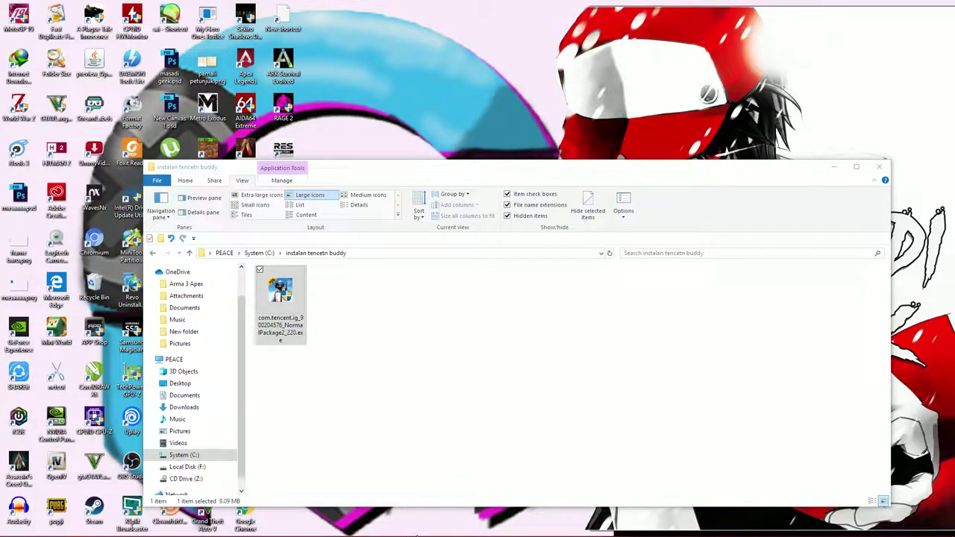
left_click(888, 530)
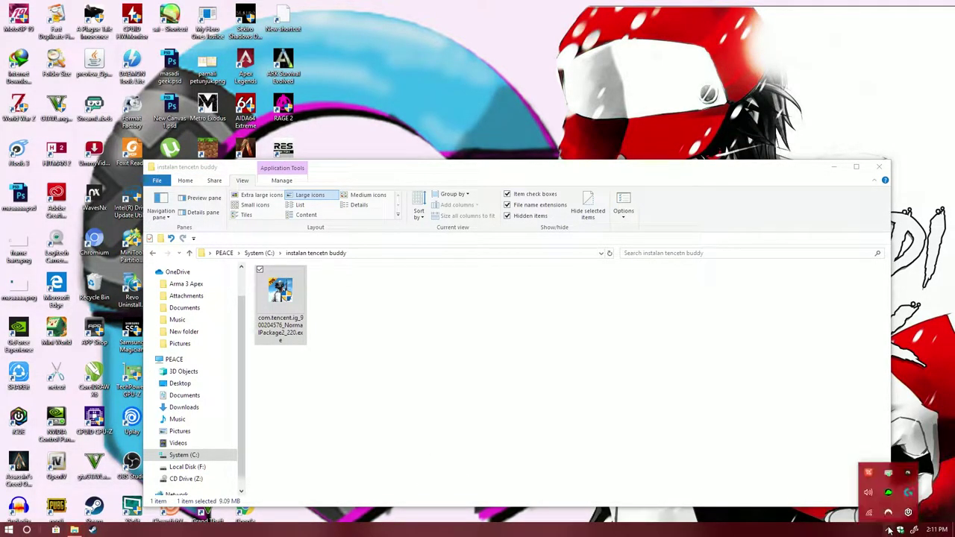
- Dismiss the coin purchase notice and go to Gameloop's Game Center page
left_click(888, 528)
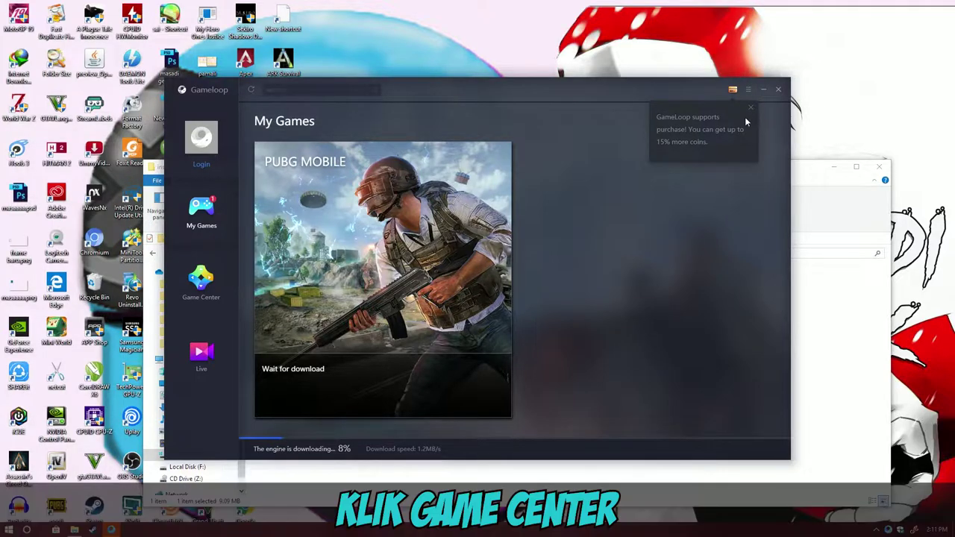
left_click(751, 109)
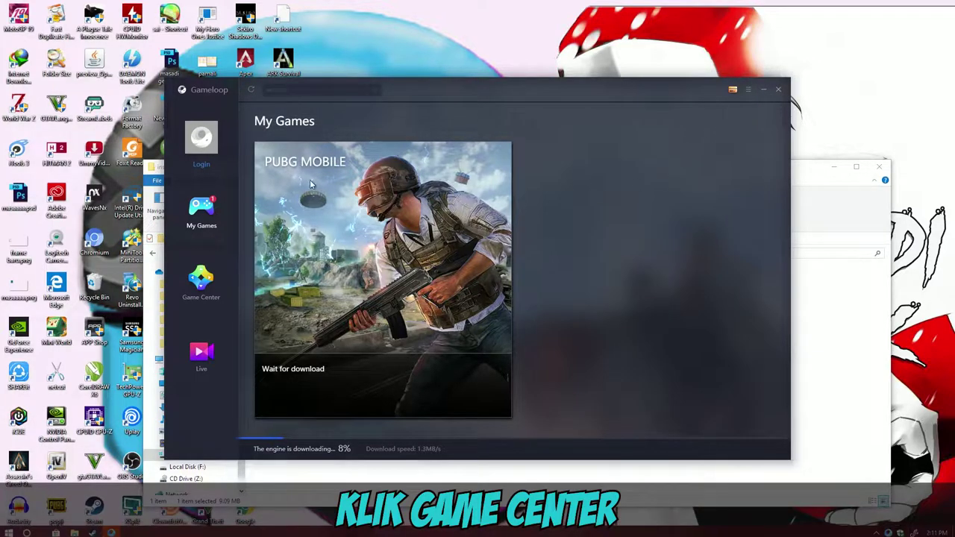
left_click(202, 282)
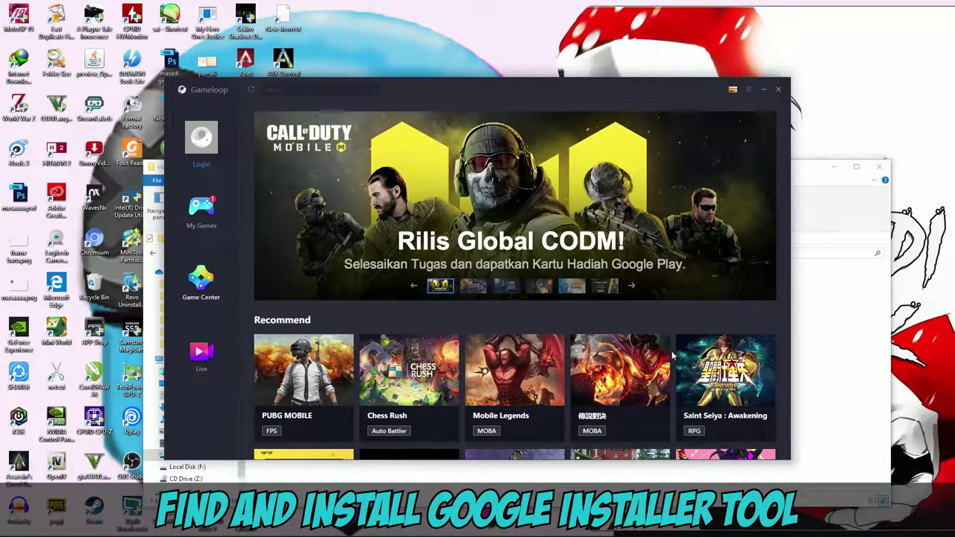
- Scroll the Game Center grid to the Google Installer tool card and open its details
scroll(672, 357, "down", 5)
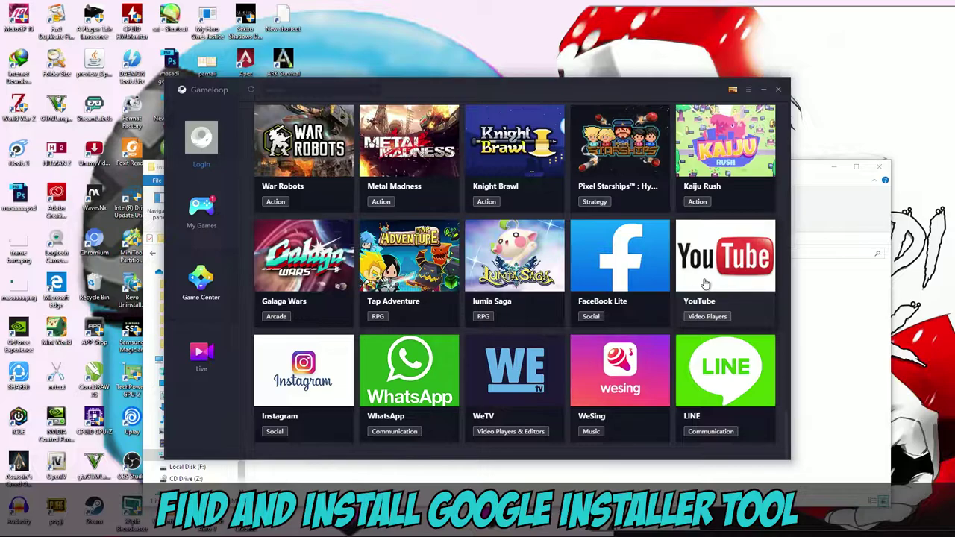
left_click_drag(785, 416, 783, 338)
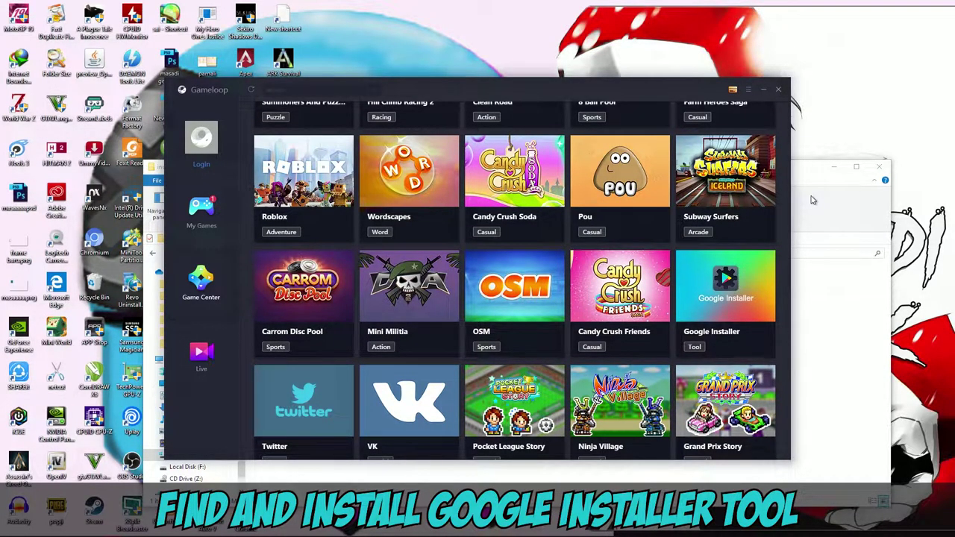
left_click(834, 167)
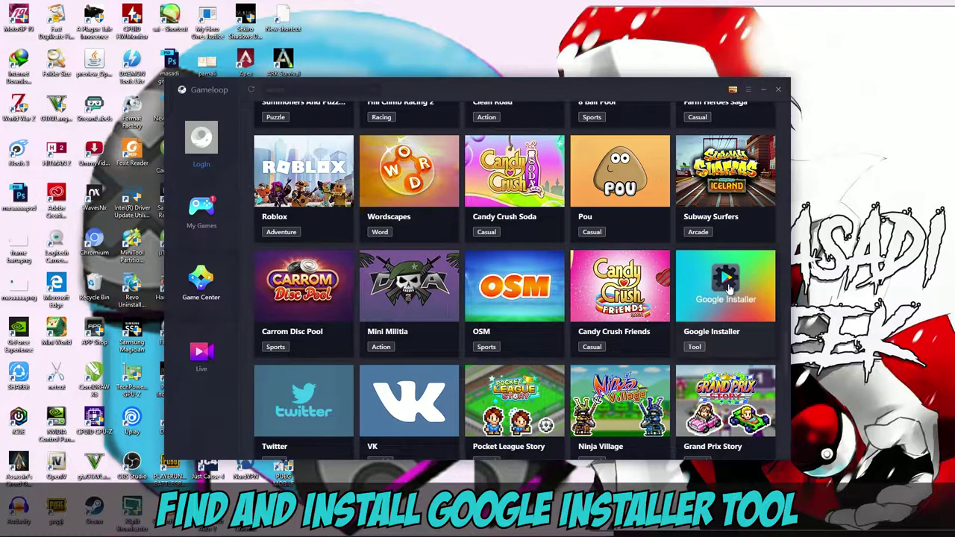
left_click(729, 287)
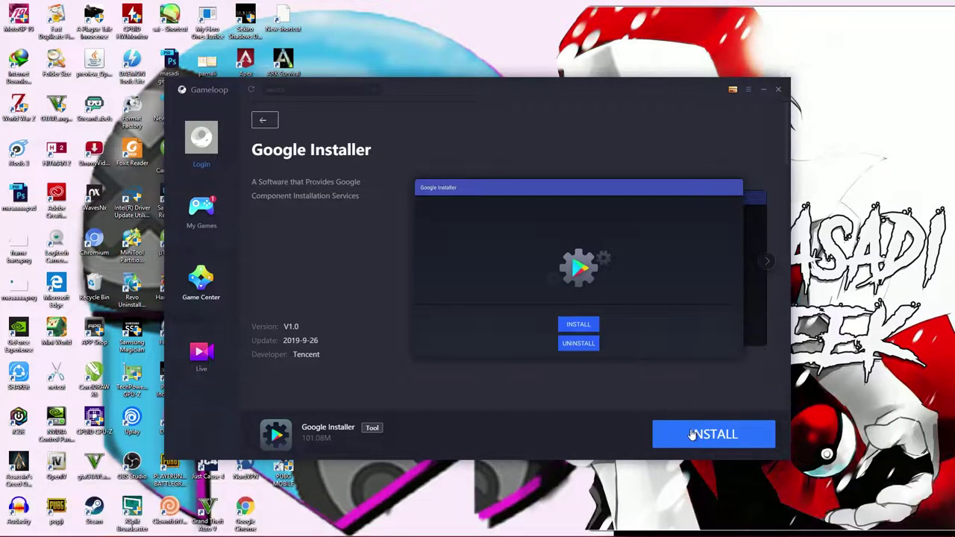
- Install Google Installer and check it in My Games beside the downloading PUBG MOBILE
left_click(691, 435)
left_click(201, 216)
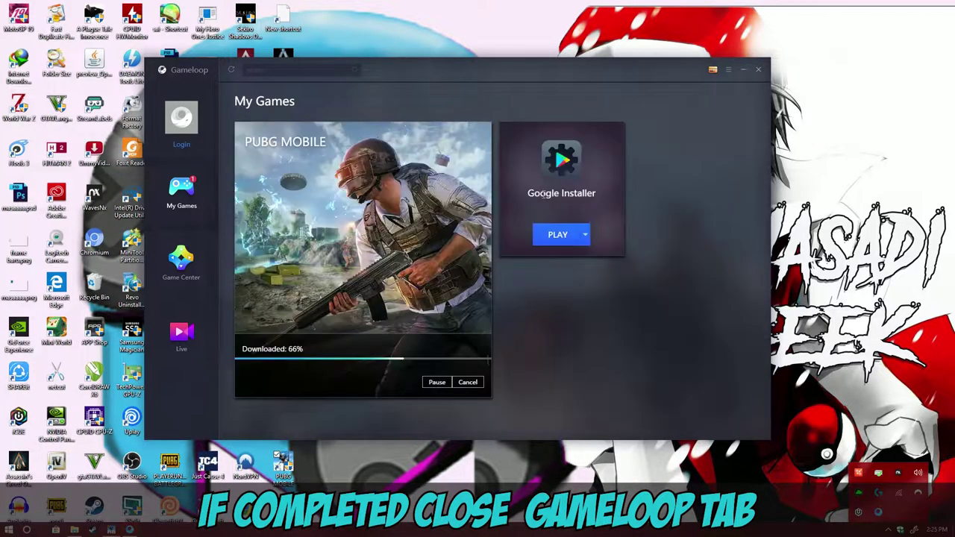
- Close Gameloop and open the PUBG MOBILE shortcut's Properties to reach its appmarket file location
left_click(758, 71)
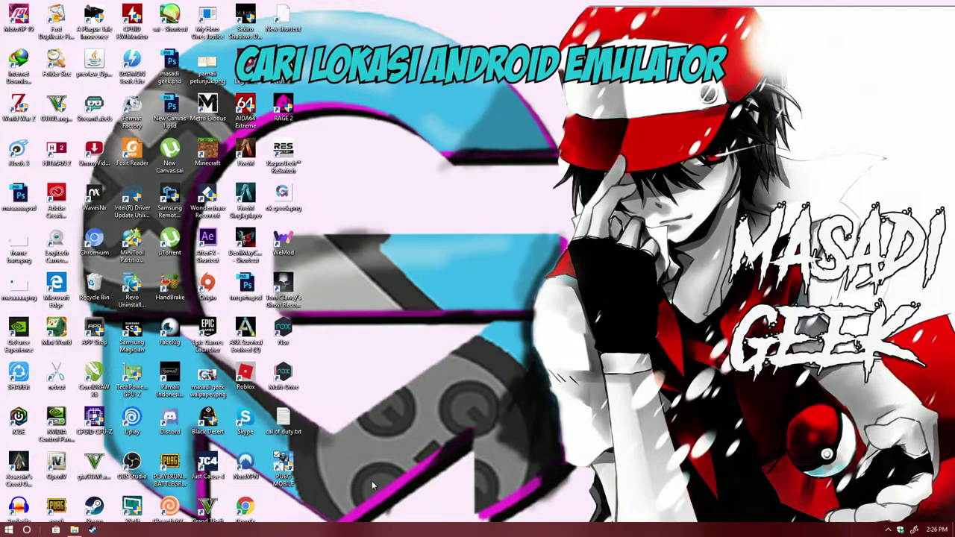
right_click(287, 475)
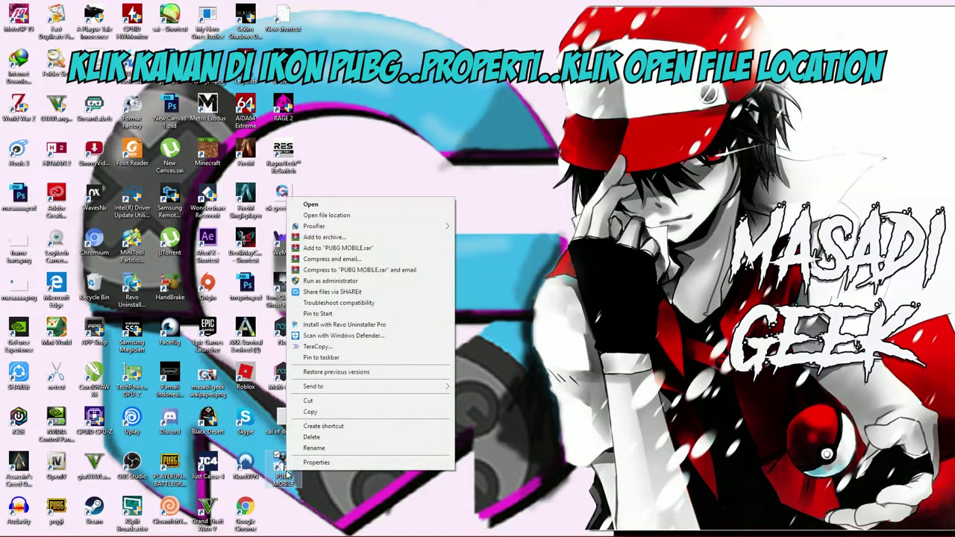
left_click(358, 489)
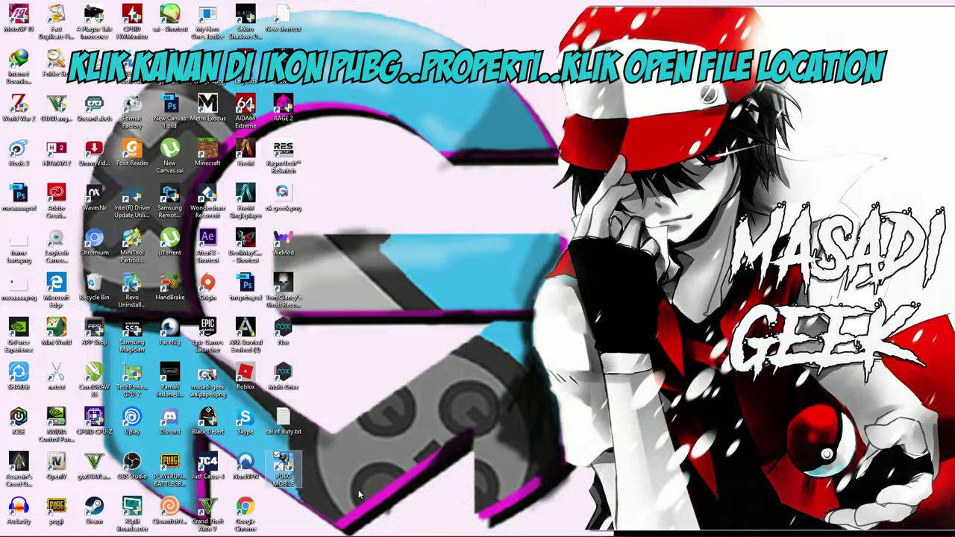
right_click(292, 481)
left_click(301, 470)
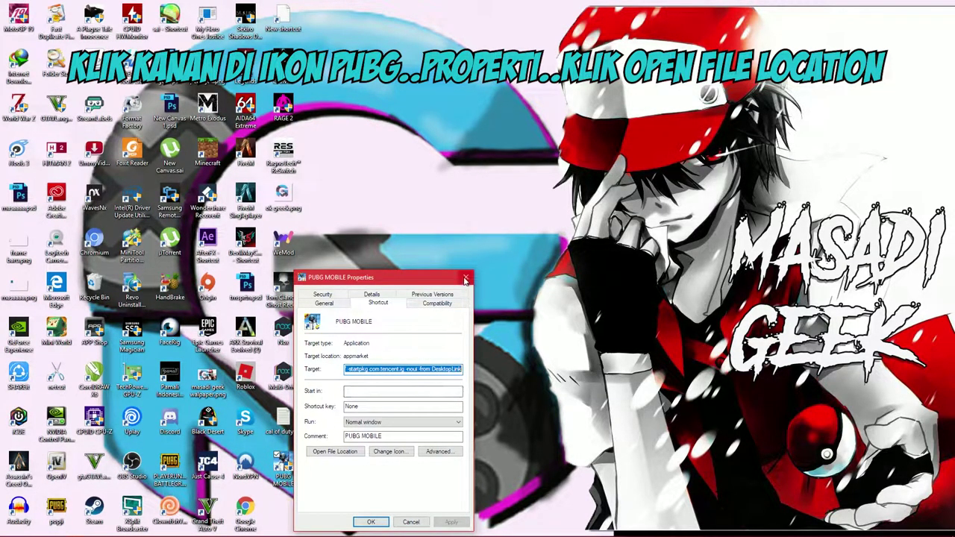
left_click(336, 452)
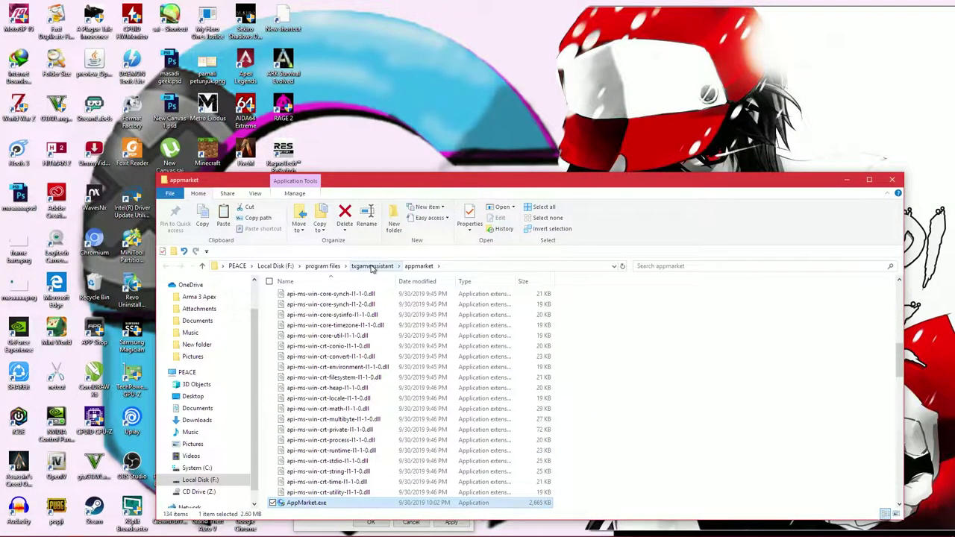
- Browse into the txgameassistant ui folder and close the PUBG MOBILE shortcut properties
left_click(371, 267)
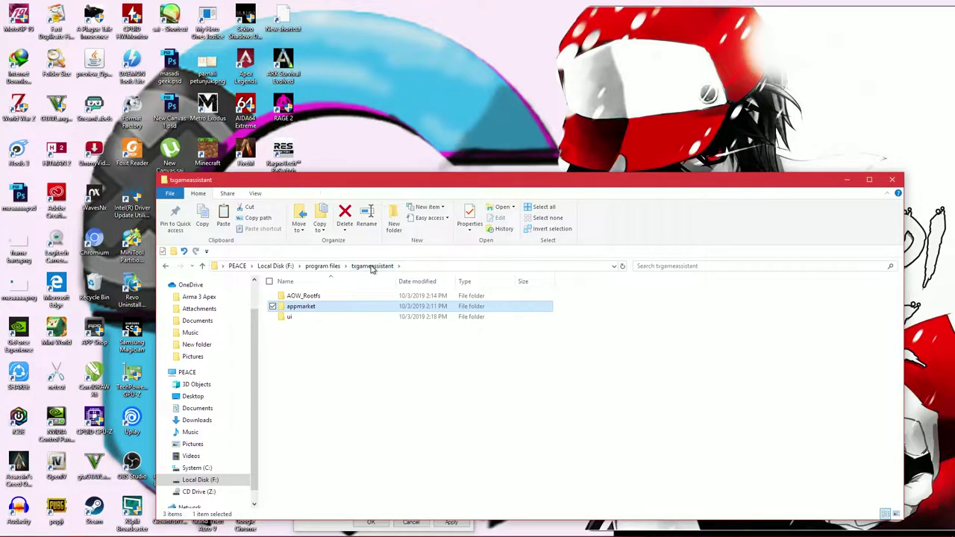
double_click(338, 318)
left_click_drag(448, 179, 634, 133)
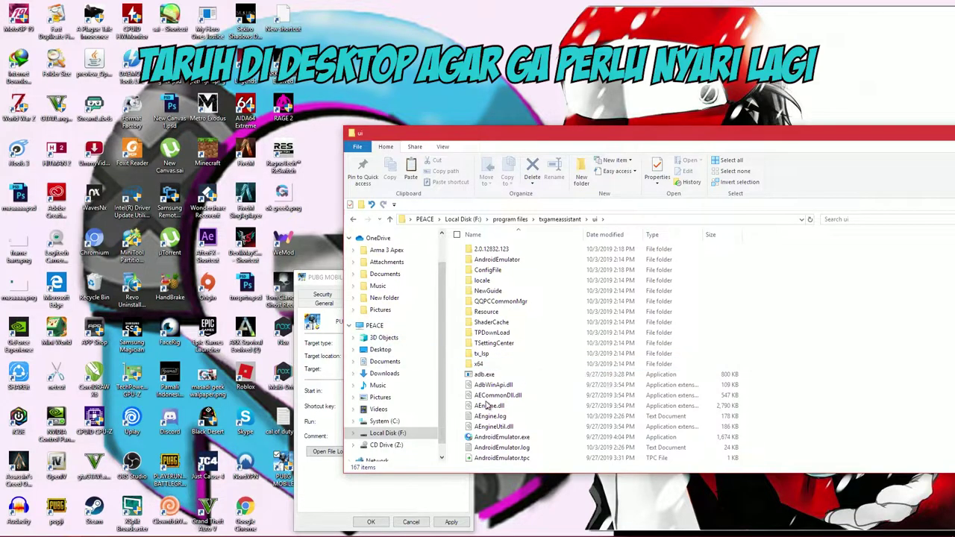
left_click(332, 281)
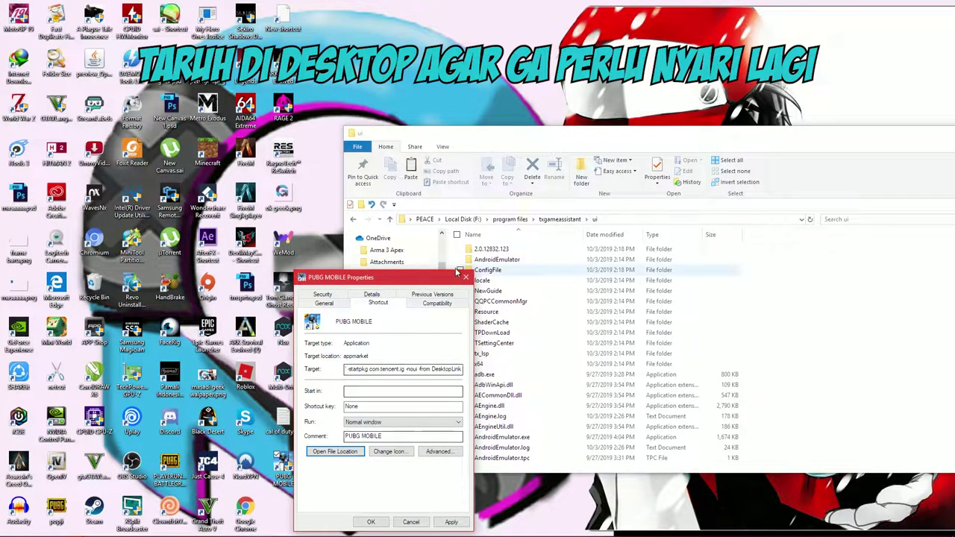
left_click(335, 451)
- Send AndroidEmulator.exe to the desktop as a shortcut, then close File Explorer
right_click(492, 442)
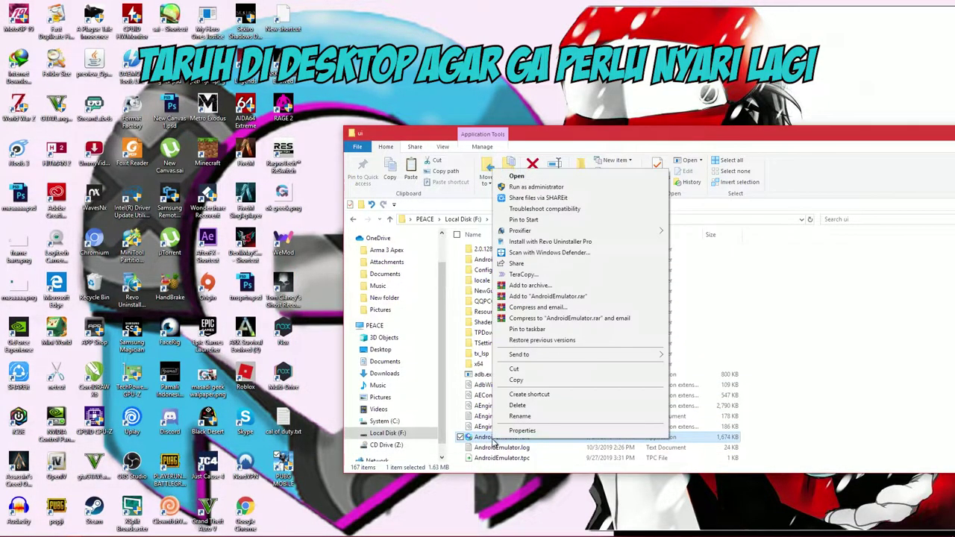
mouse_move(612, 355)
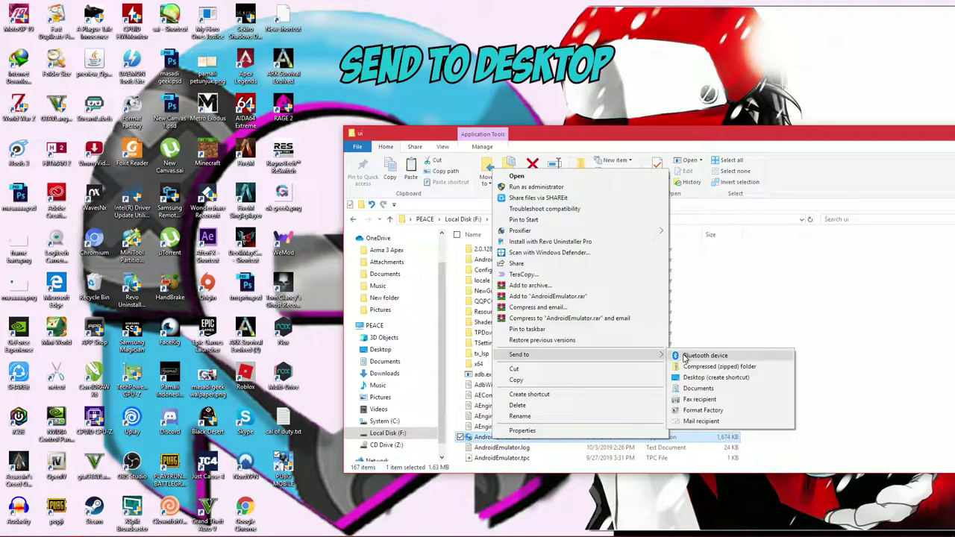
left_click(685, 377)
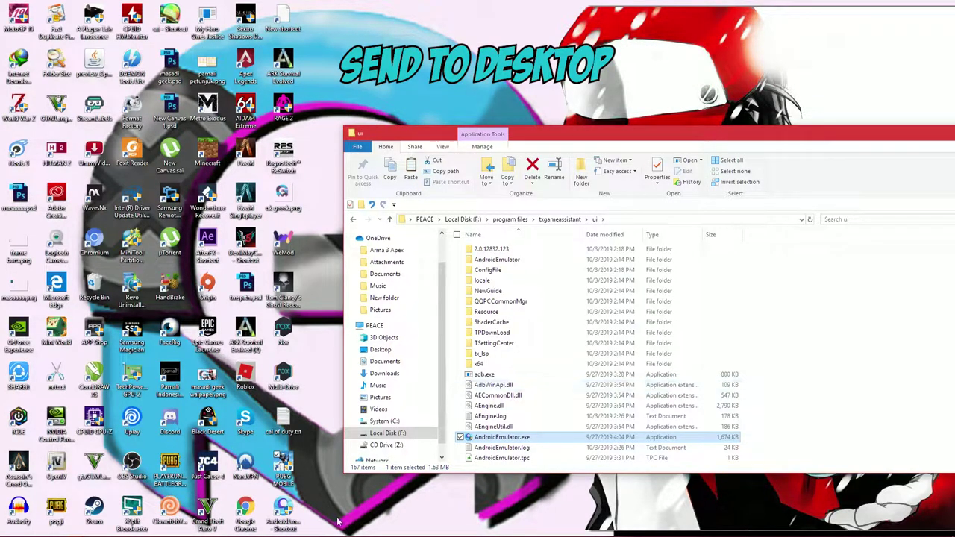
left_click_drag(720, 140, 452, 124)
left_click(816, 117)
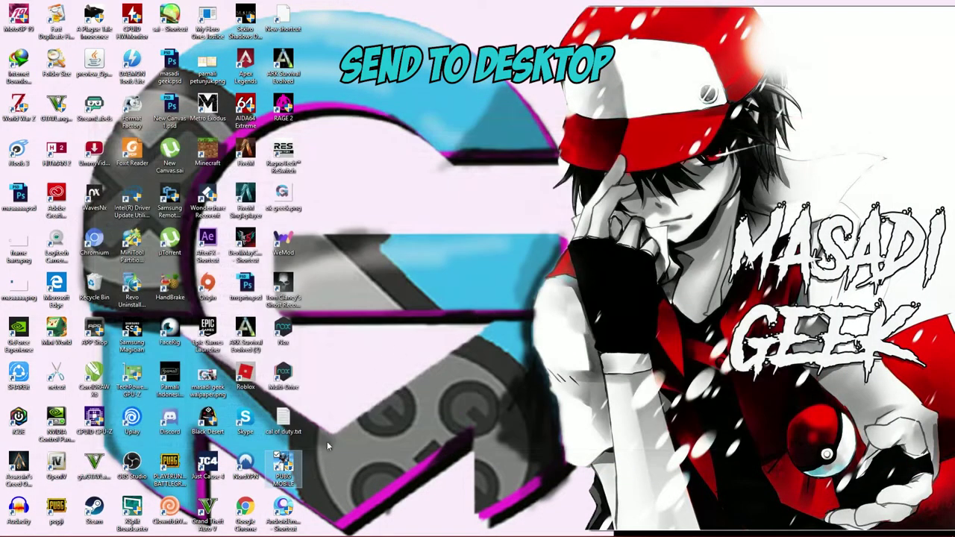
left_click(286, 509)
- Launch the AndroidEmulator desktop shortcut, approve the permission prompts, and let the emulator boot
double_click(286, 509)
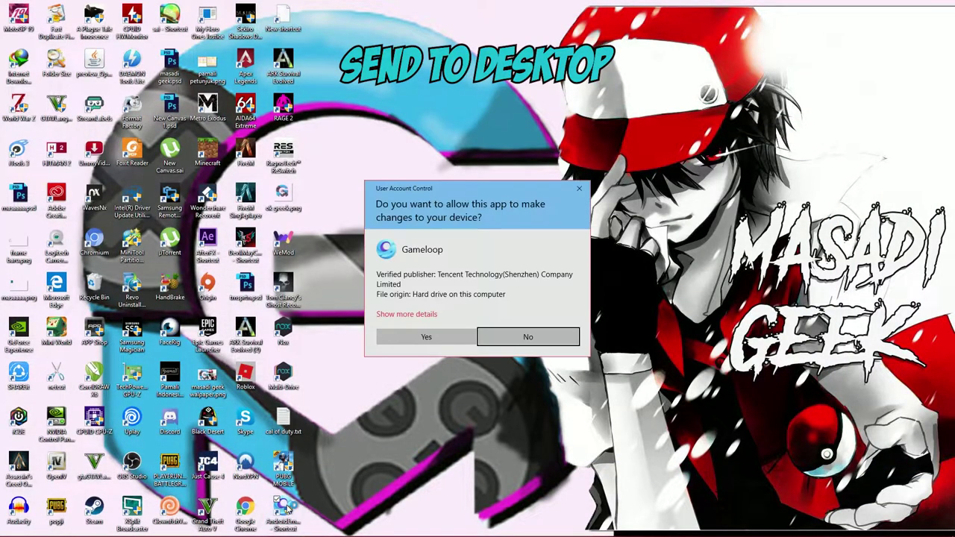
left_click(426, 338)
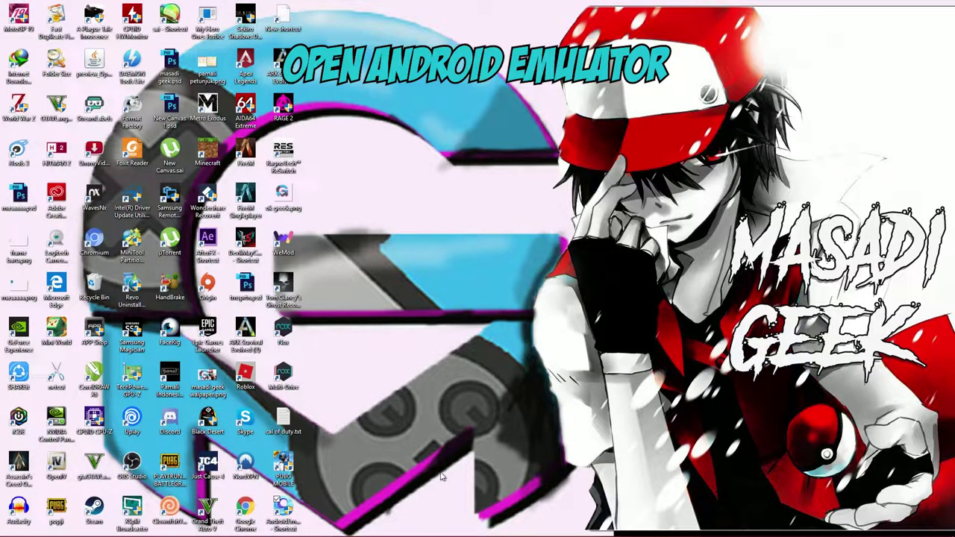
double_click(289, 509)
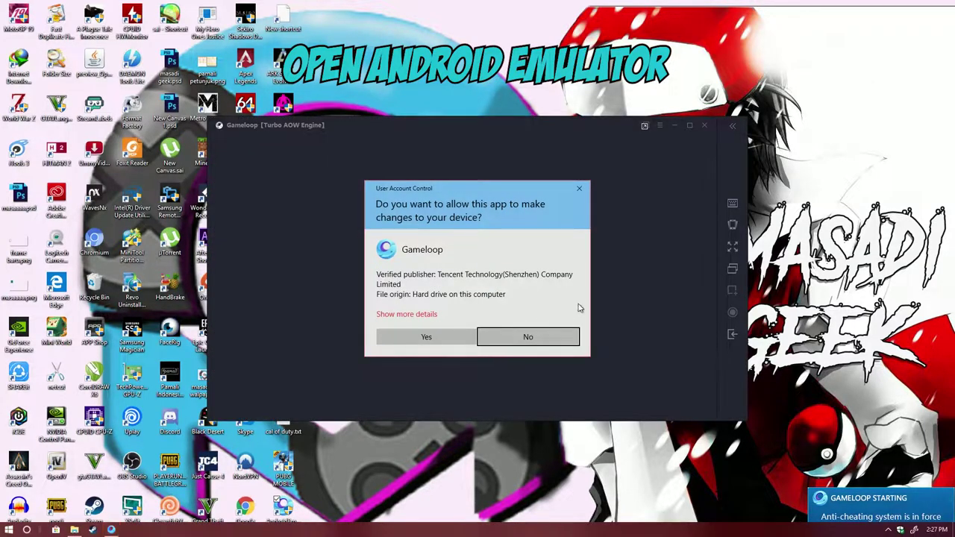
left_click(522, 336)
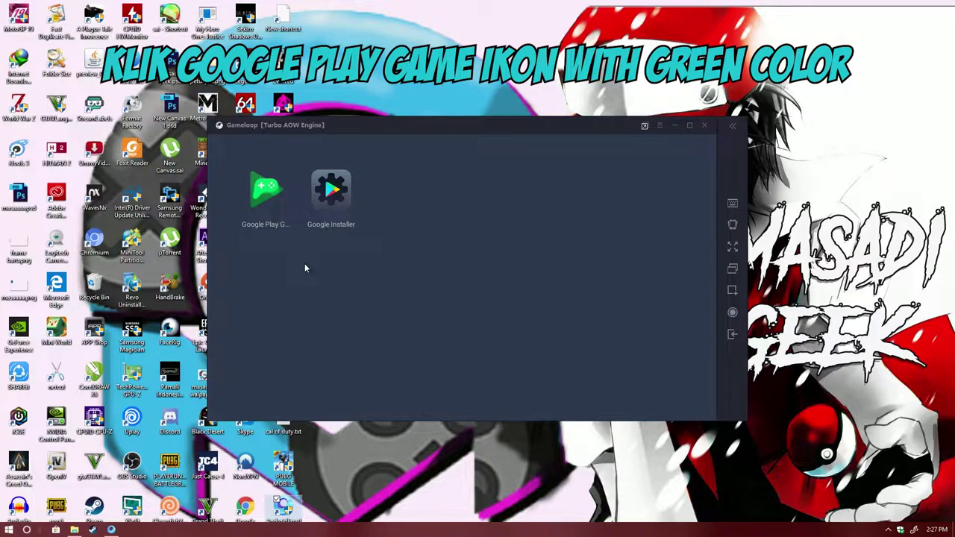
- Sign in to Google Play Games with an existing Google account and accept the terms
left_click(256, 207)
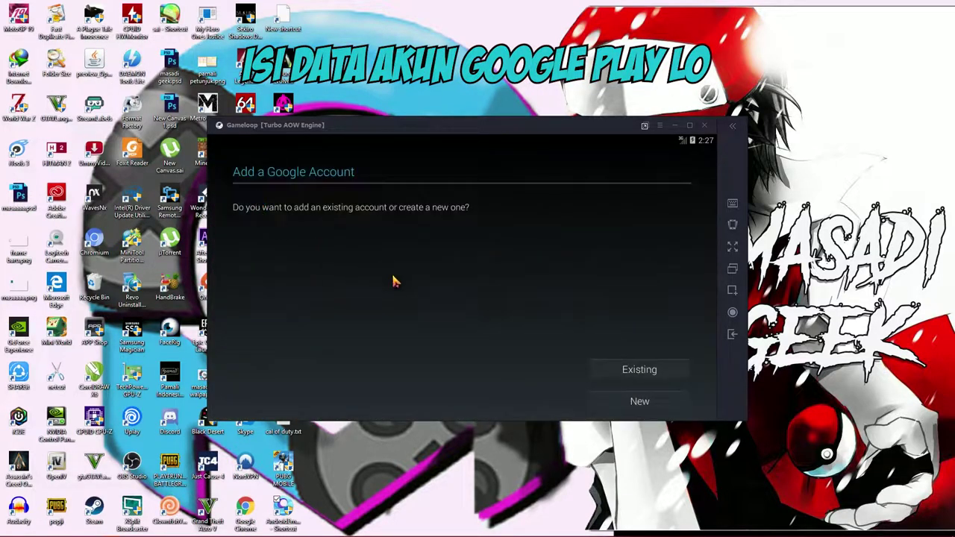
left_click(635, 370)
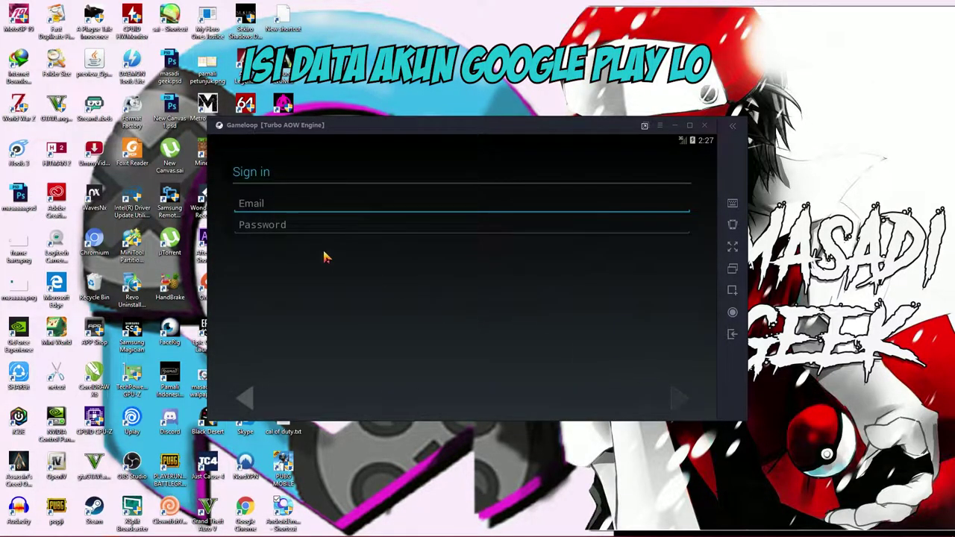
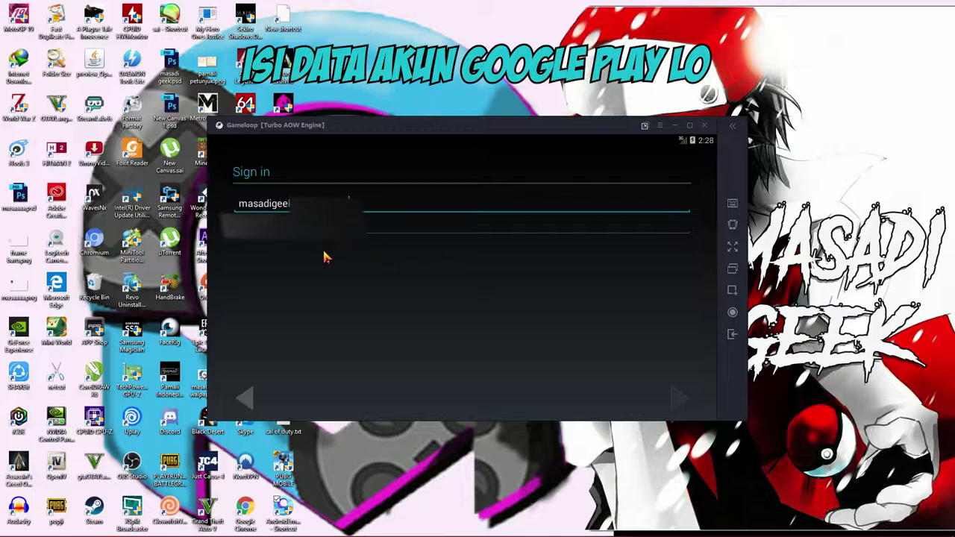
left_click(318, 241)
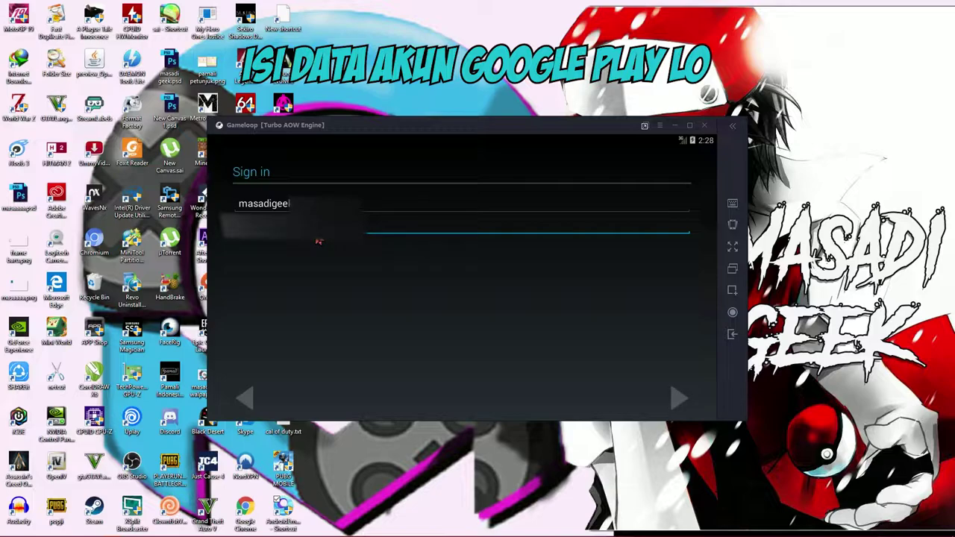
key("Return")
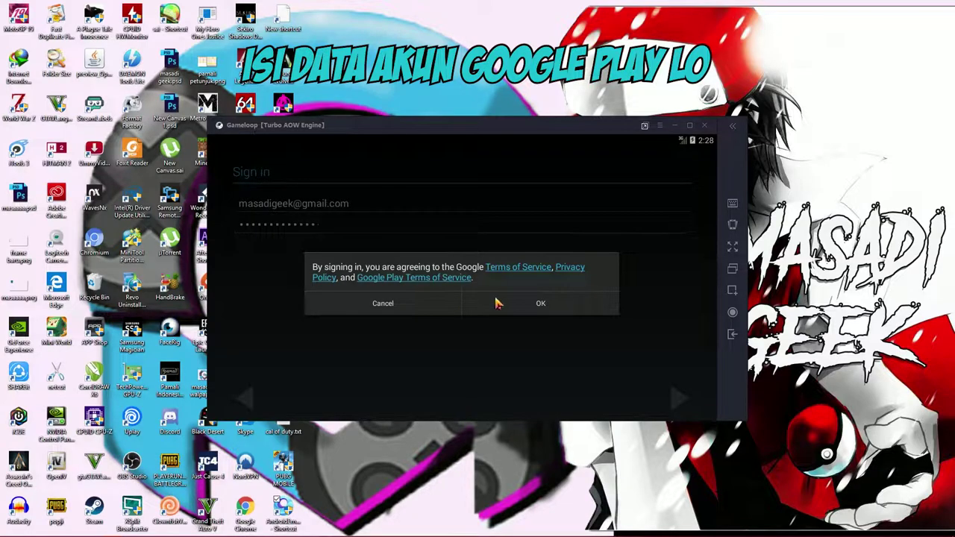
left_click(501, 303)
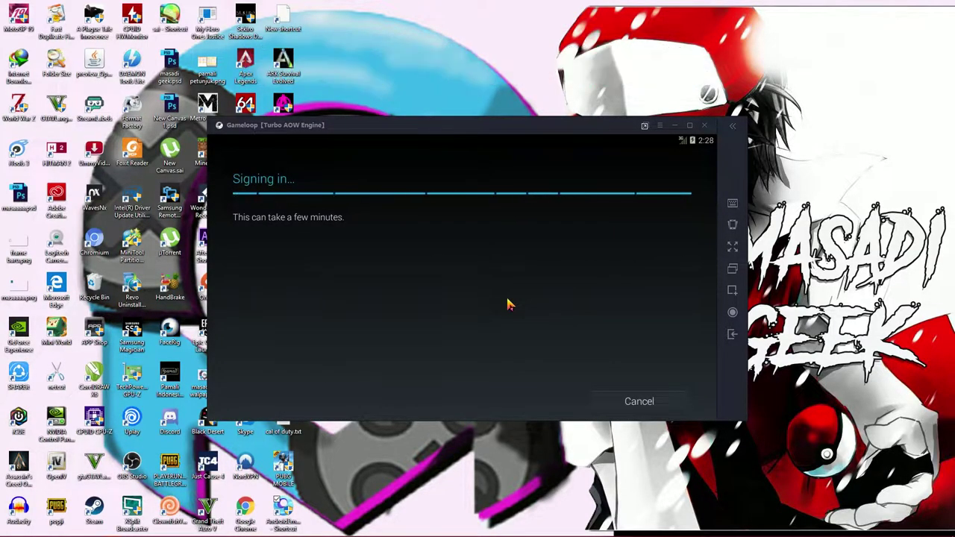
left_click(673, 393)
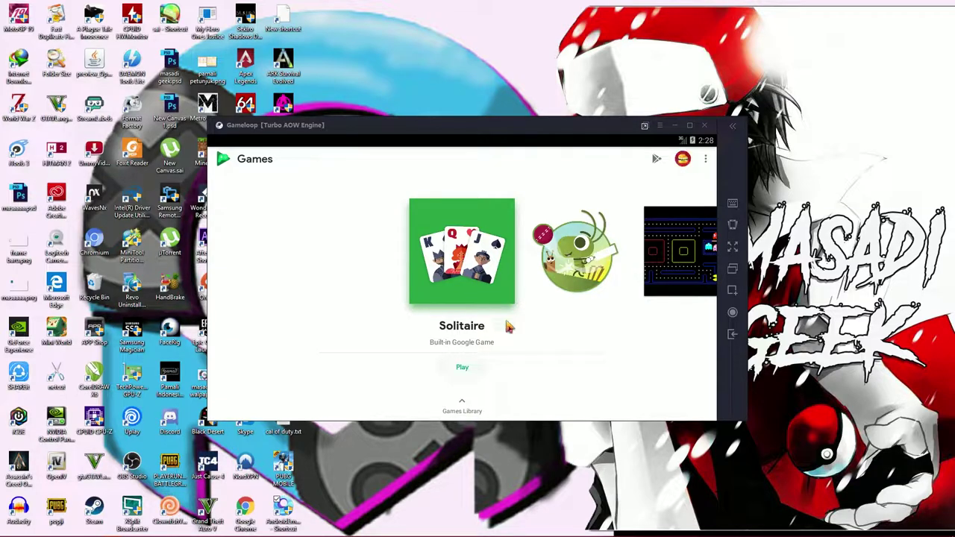
- Look through the Games Library, then open the Google Play store
left_click(462, 403)
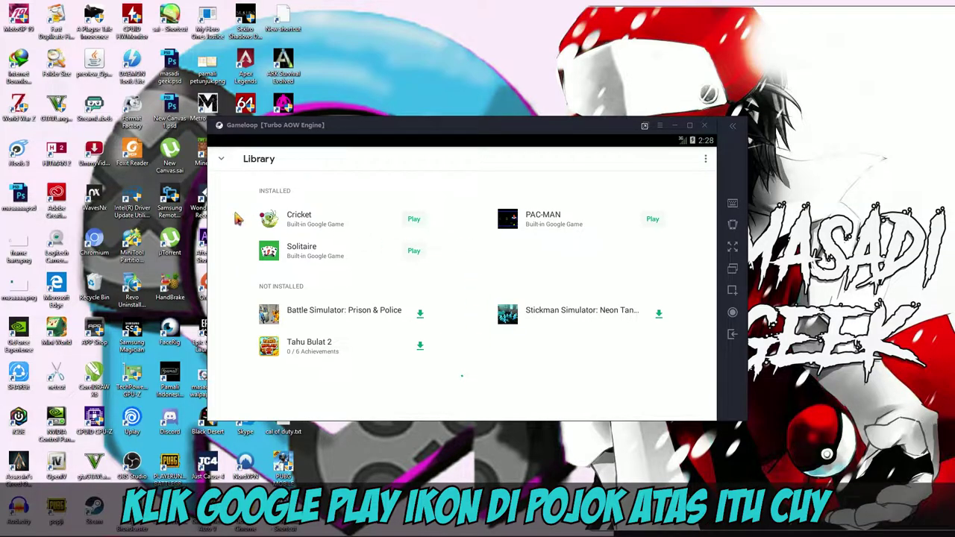
left_click(221, 160)
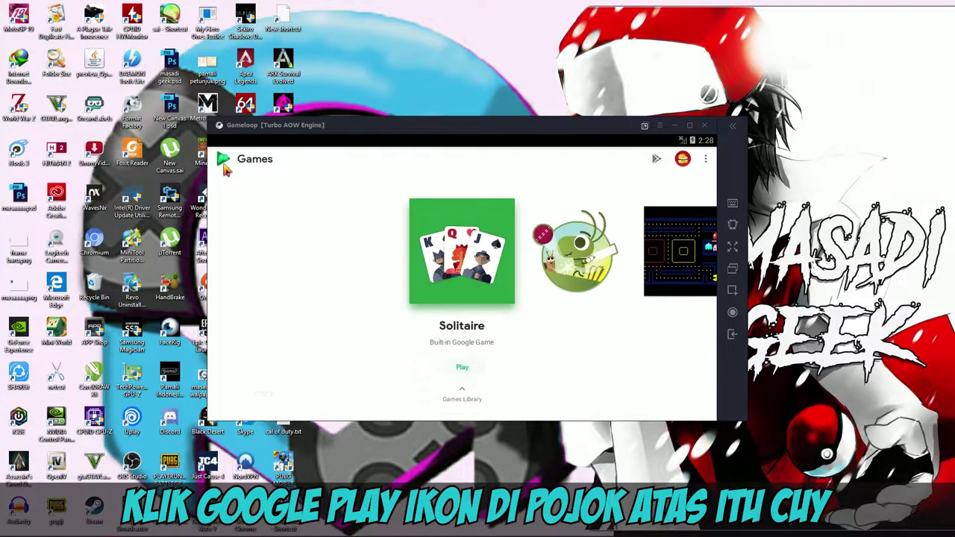
scroll(613, 251, "down", 1)
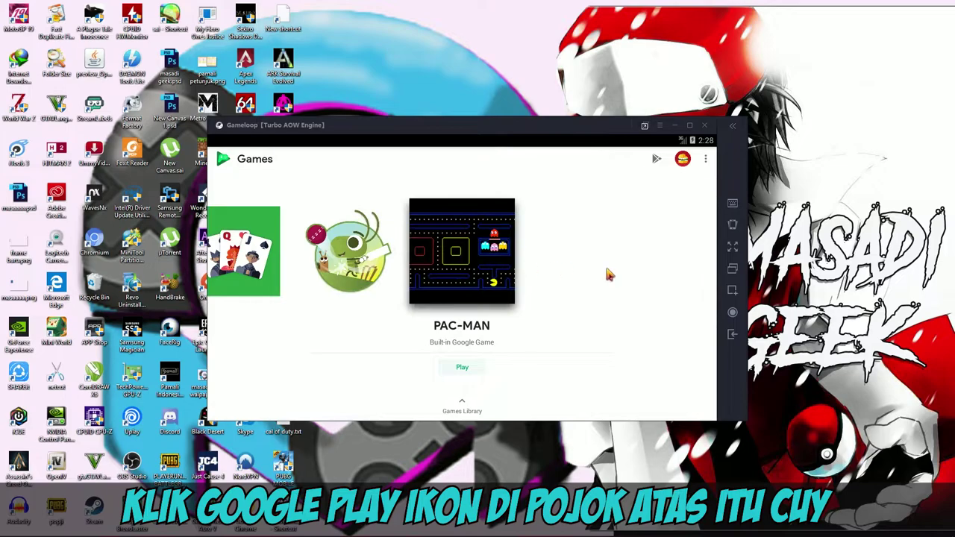
left_click(657, 159)
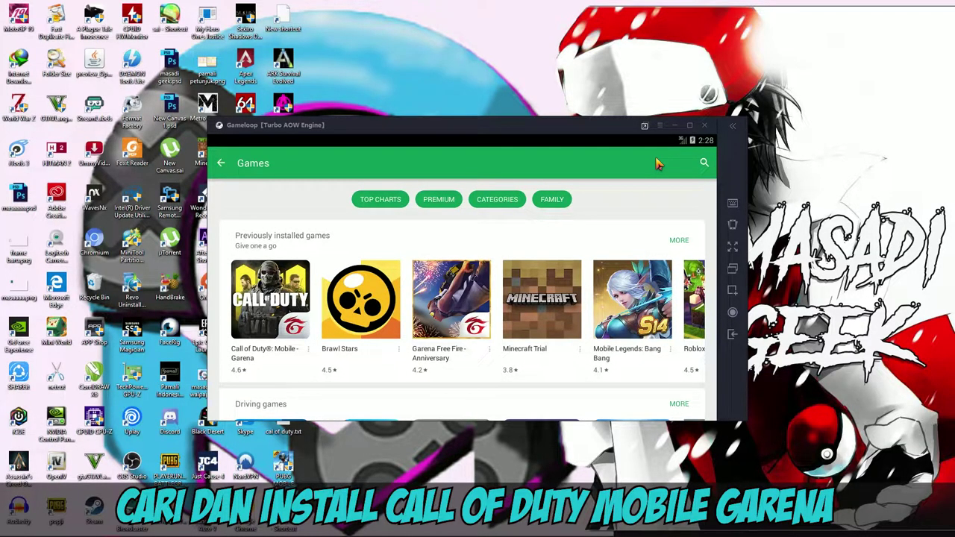
- Search Google Play for 'call of duty mobile garena' and open the Call of Duty®: Mobile - Garena page
left_click(704, 164)
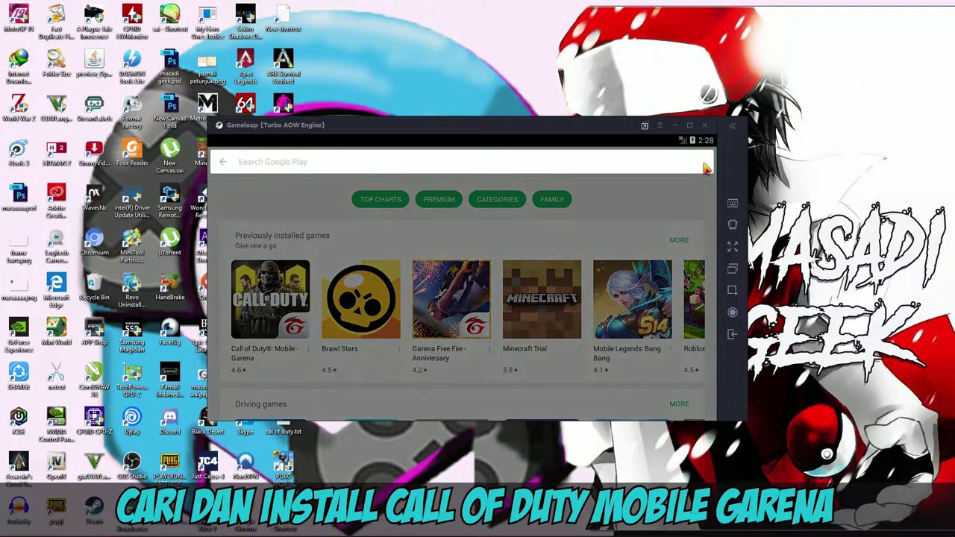
type("call")
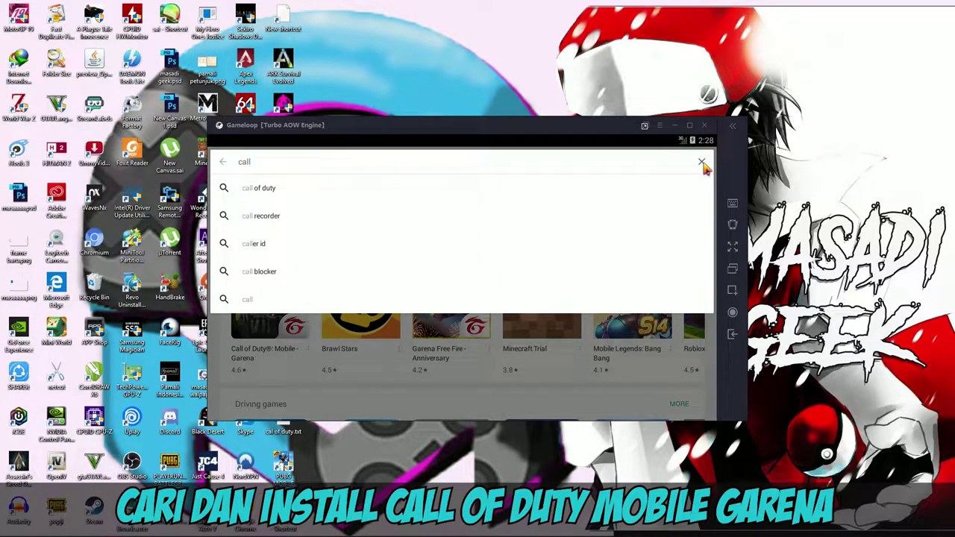
type(" of duty")
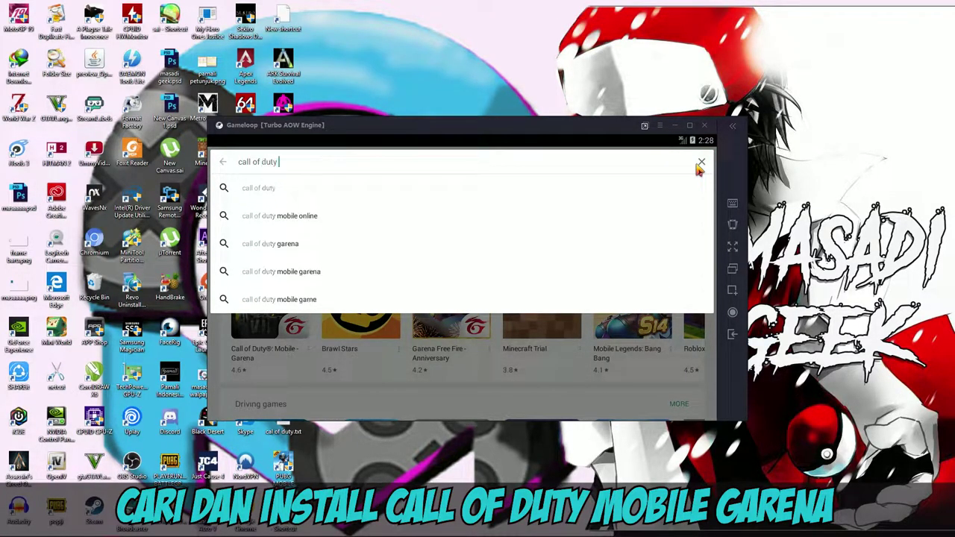
left_click(450, 249)
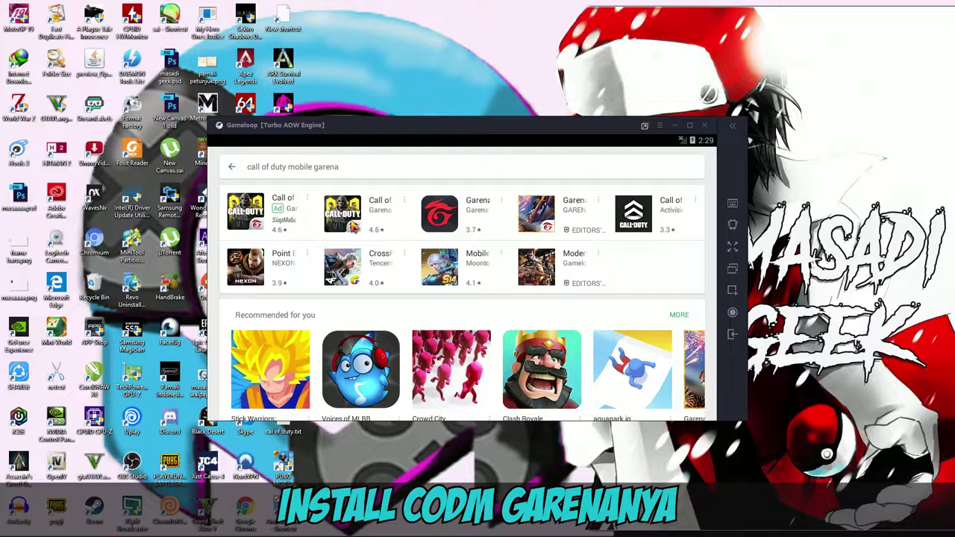
left_click(354, 228)
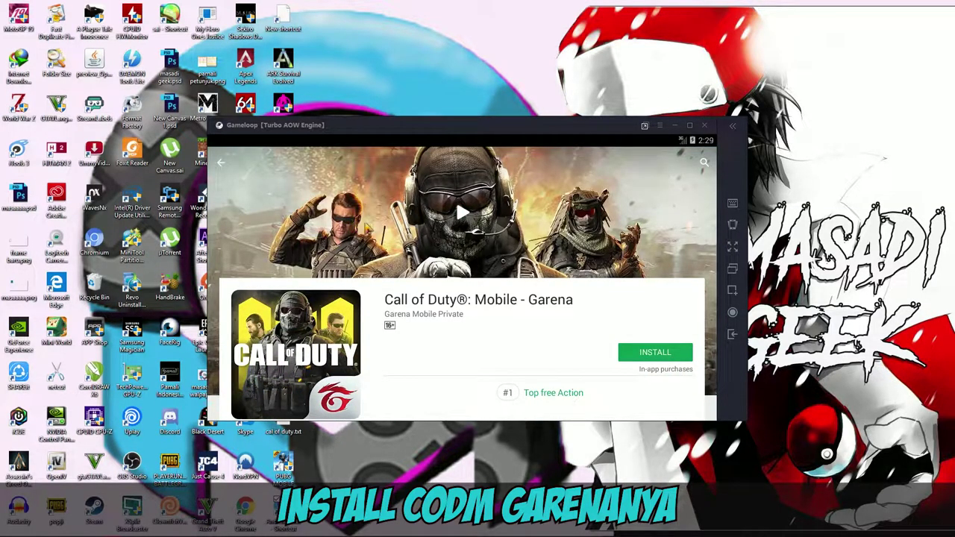
- Install Call of Duty®: Mobile - Garena, accept its permissions, and maximize the Gameloop window
left_click(650, 352)
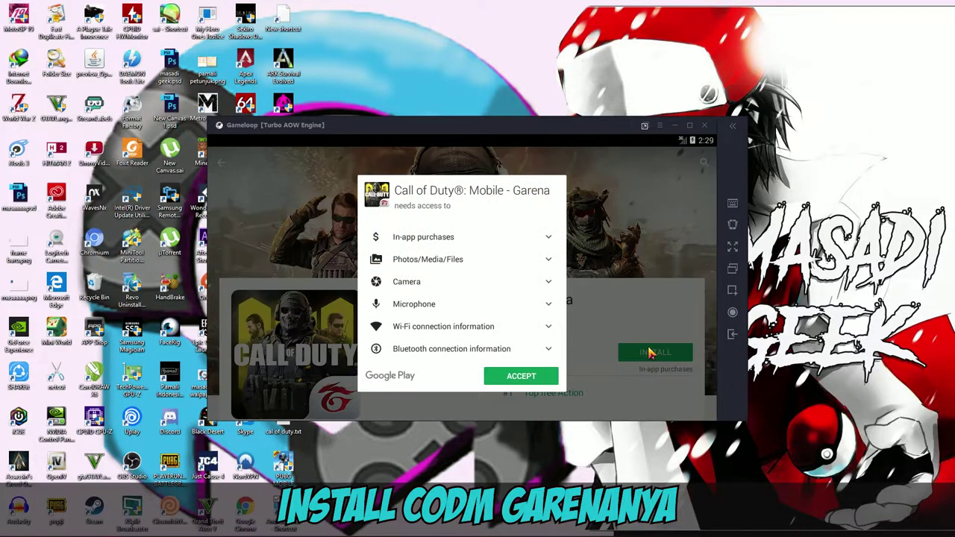
left_click(498, 377)
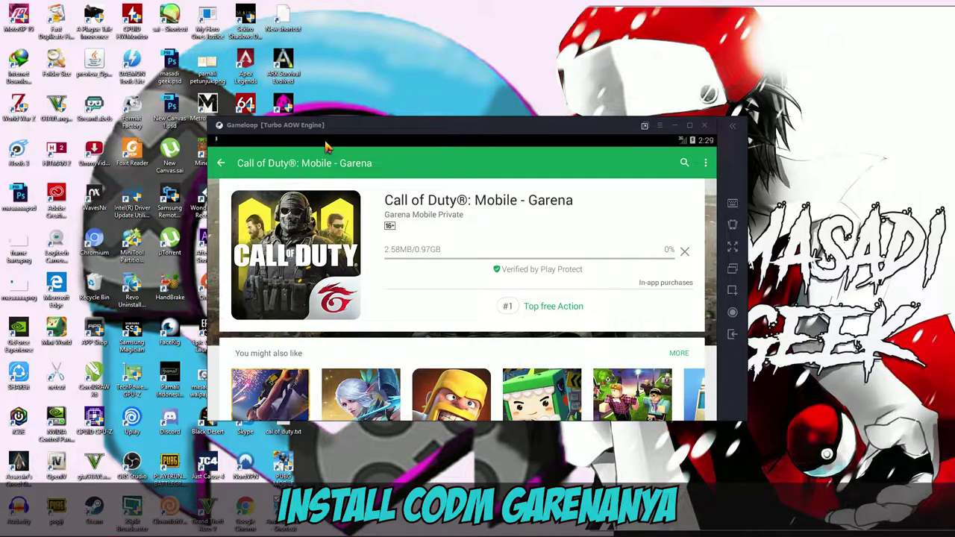
left_click(690, 127)
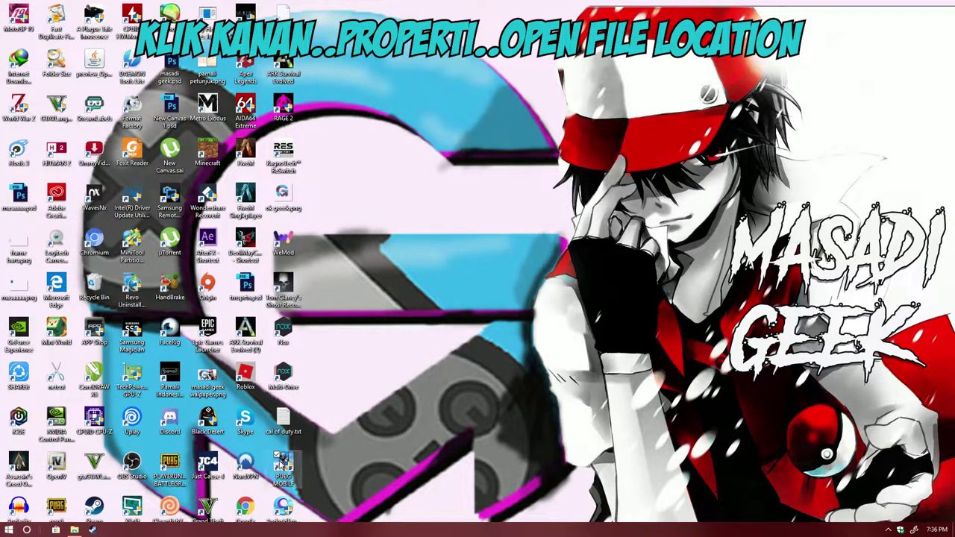
- Open the PUBG MOBILE shortcut's file location to reach the appmarket folder
right_click(285, 458)
left_click(288, 453)
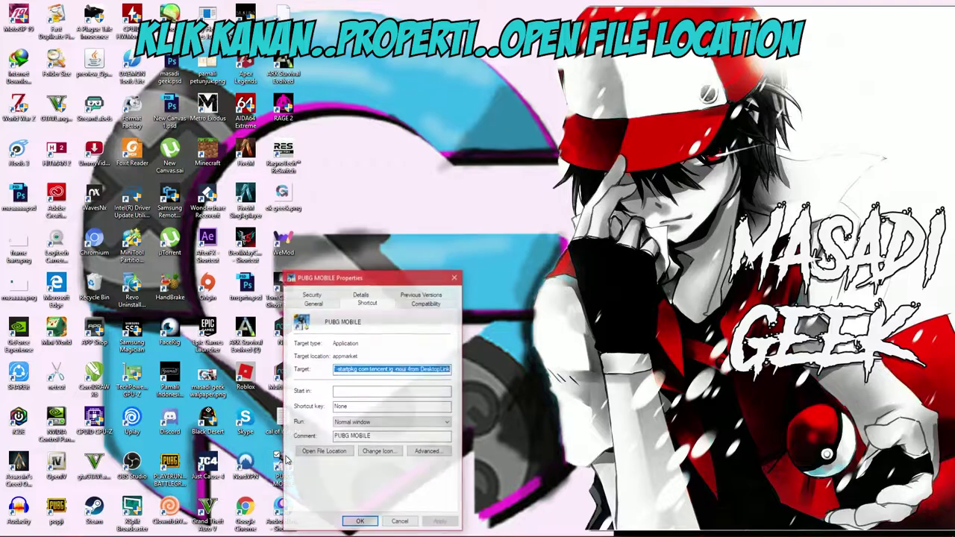
left_click(317, 512)
- Send AppMarket.exe to the desktop as a shortcut
left_click(291, 501)
right_click(302, 505)
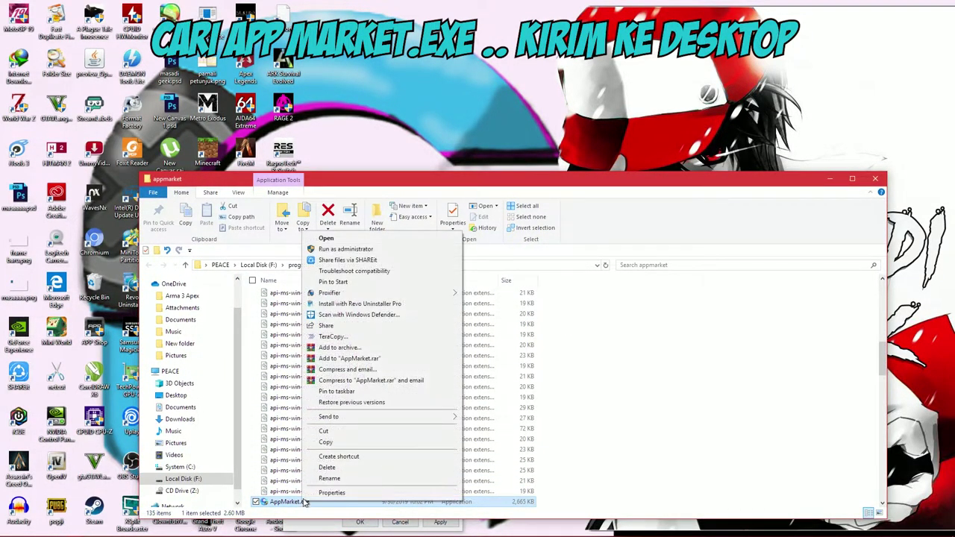
mouse_move(340, 420)
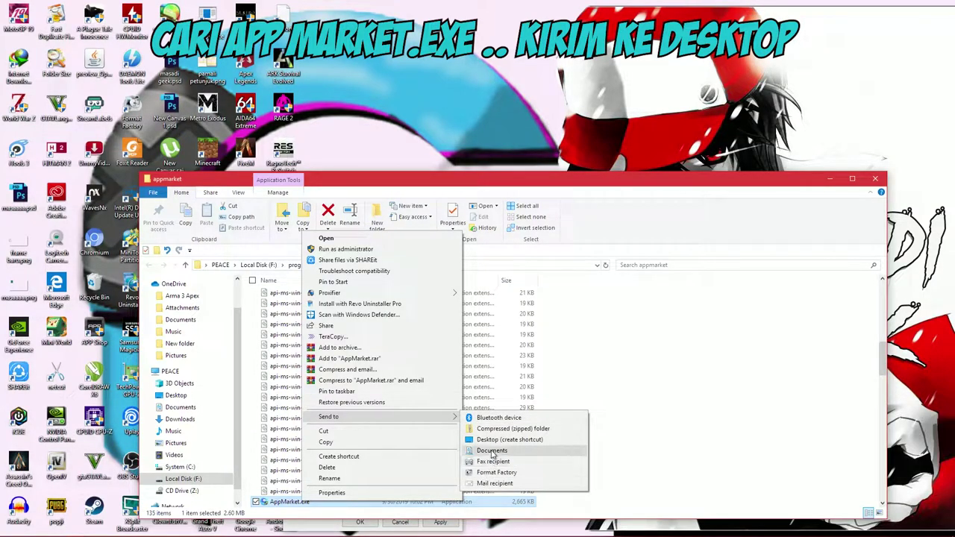
left_click(494, 440)
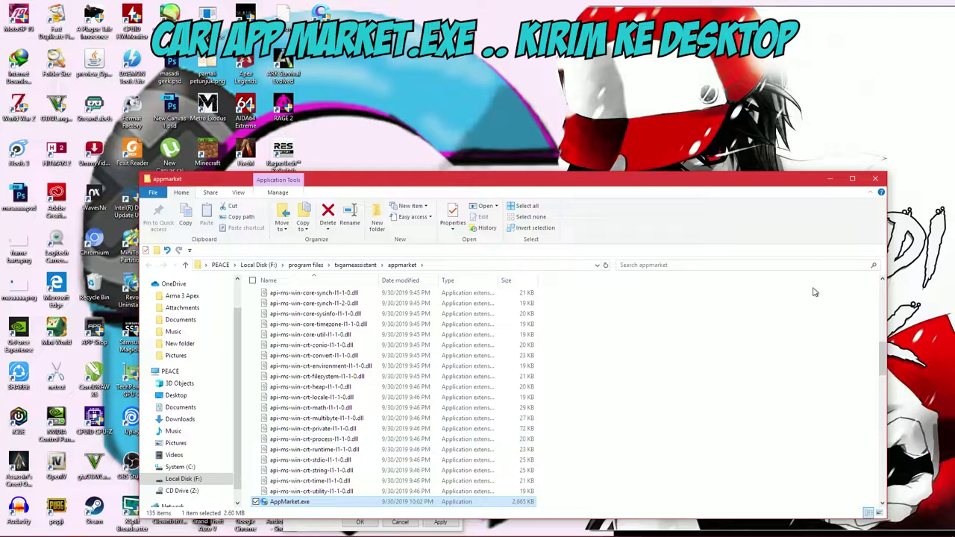
- Close Explorer and the Properties dialog, then rename the AppMarket shortcut to GAMELOOP
left_click(876, 181)
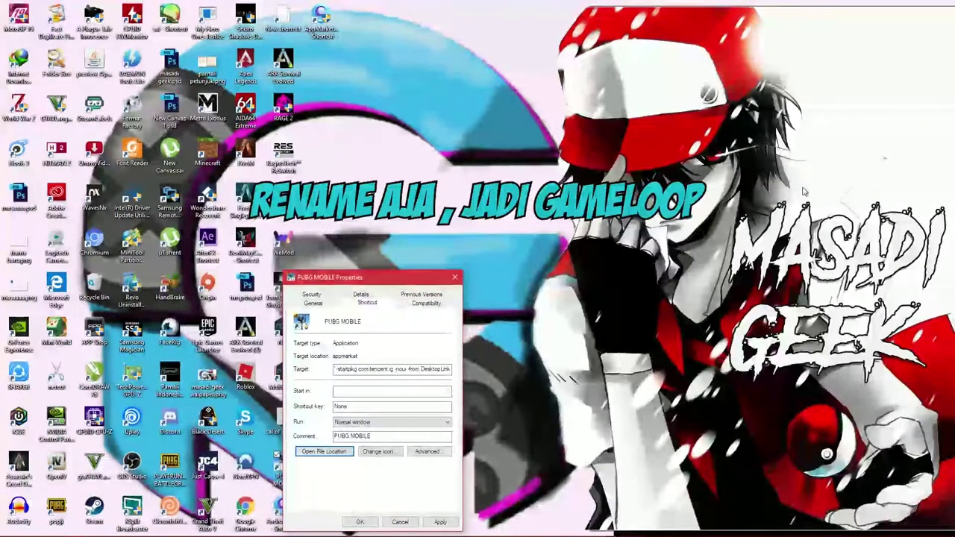
left_click(454, 279)
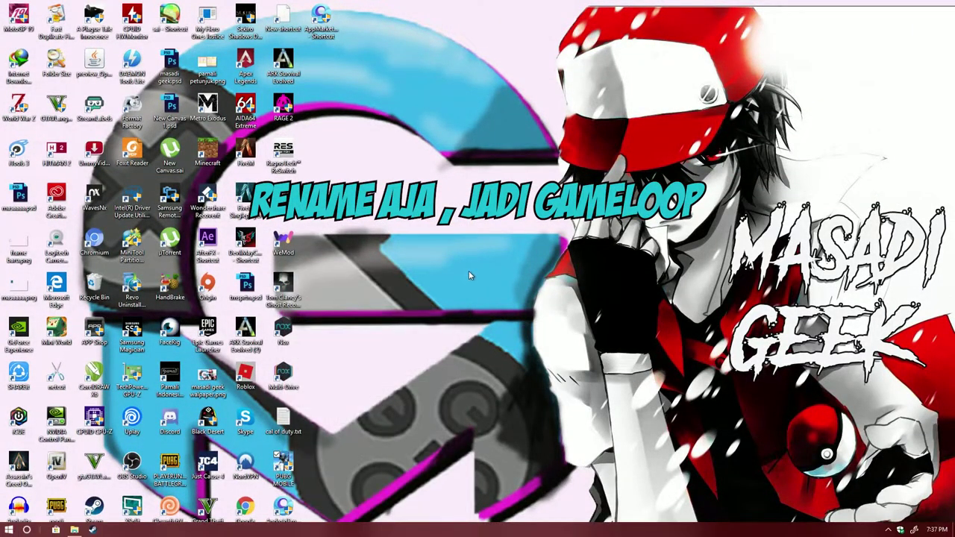
right_click(307, 39)
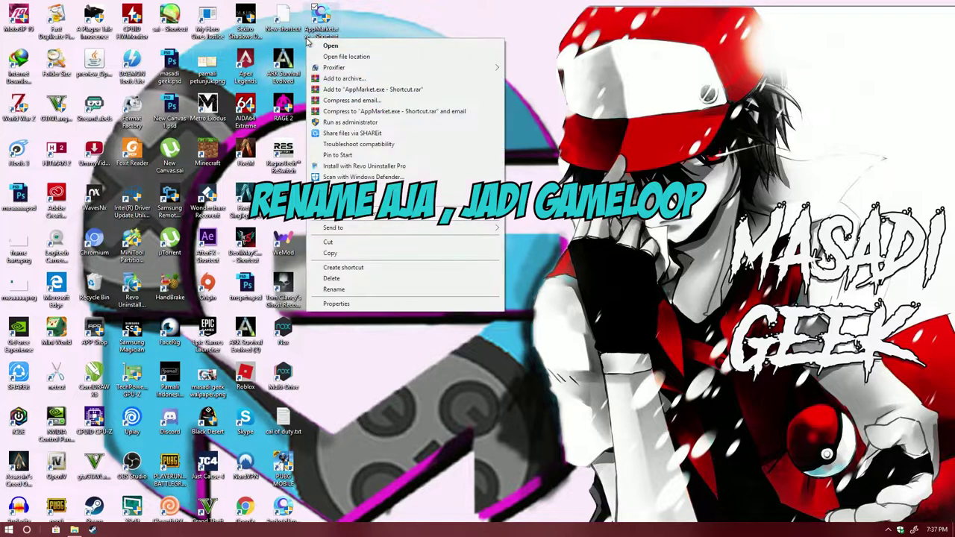
left_click(334, 289)
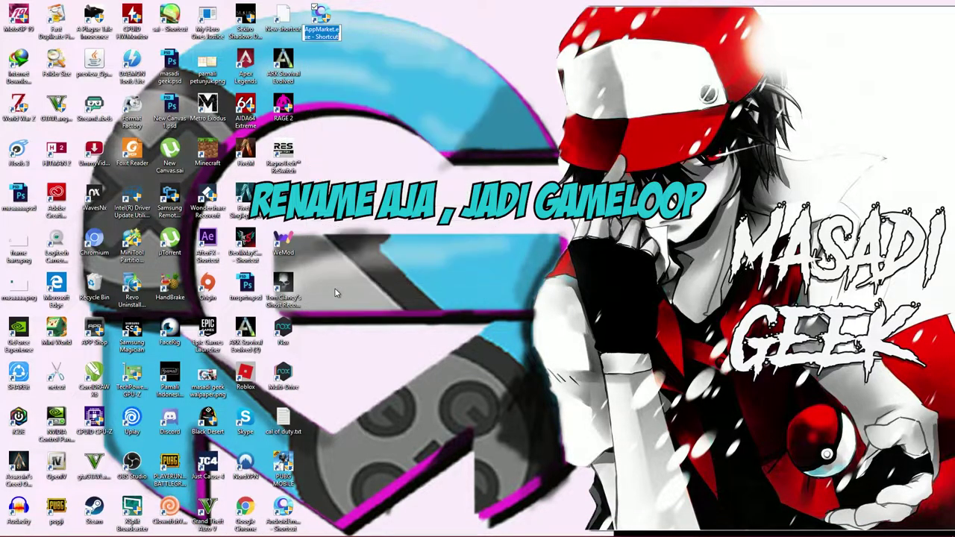
type("GAM")
type("ELOOP")
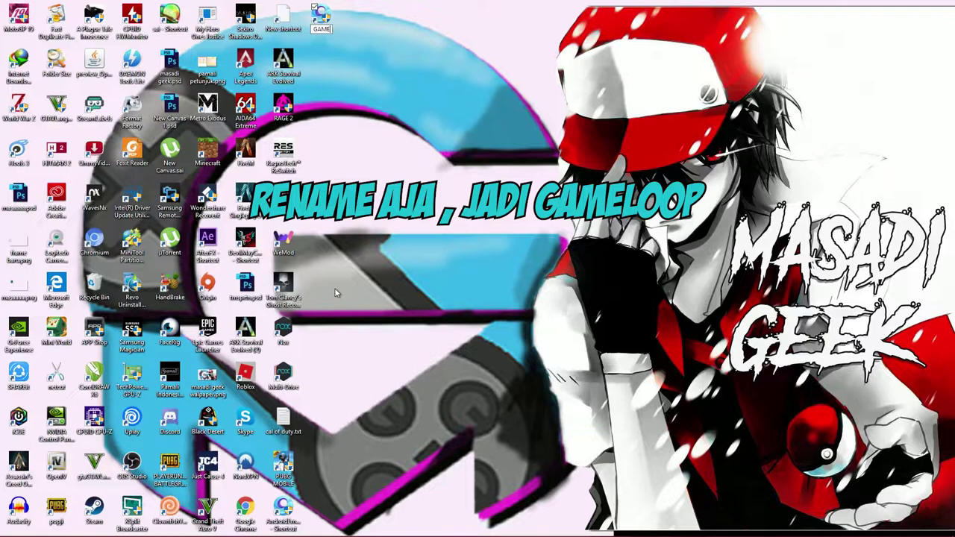
key("Return")
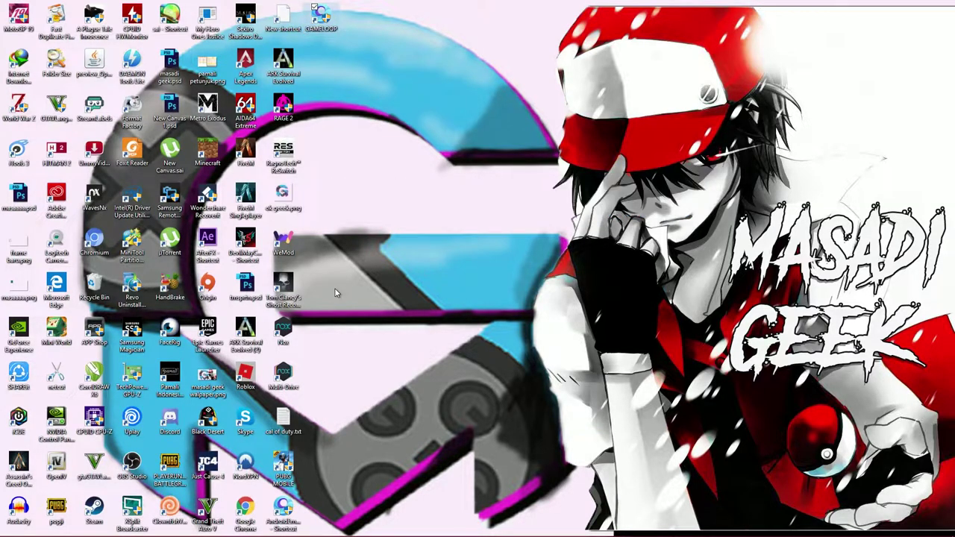
- Start Gameloop from the GAMELOOP shortcut, approve the UAC prompt, and play Call of Duty from My Games
double_click(328, 21)
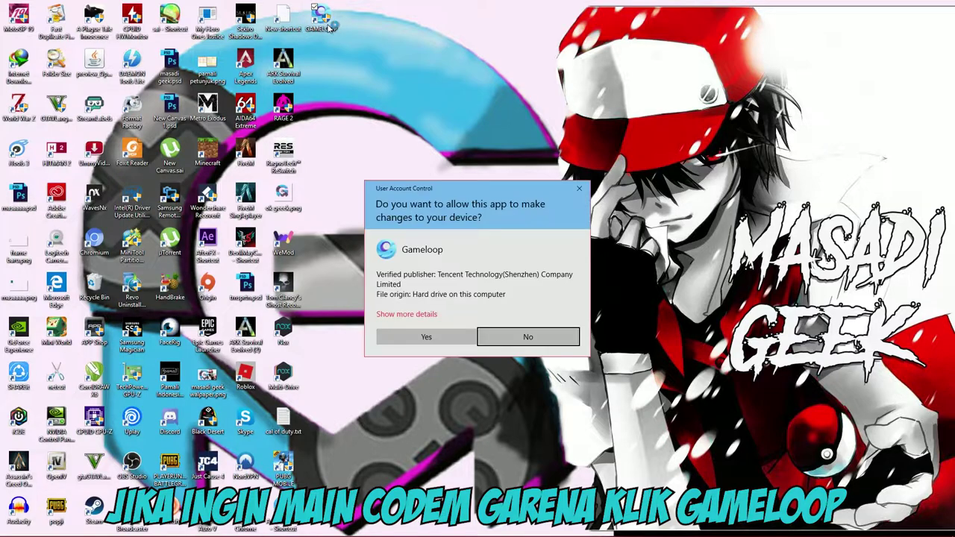
left_click(413, 341)
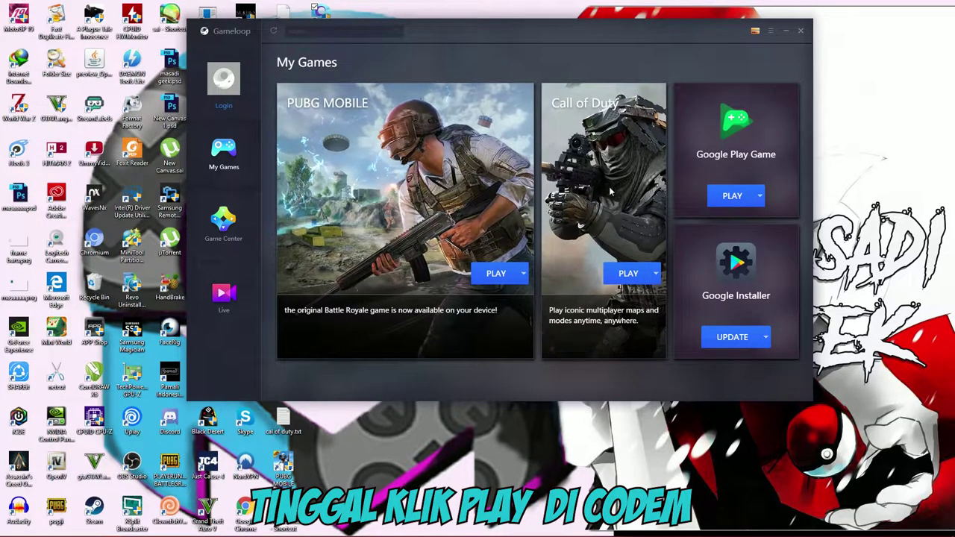
left_click(629, 275)
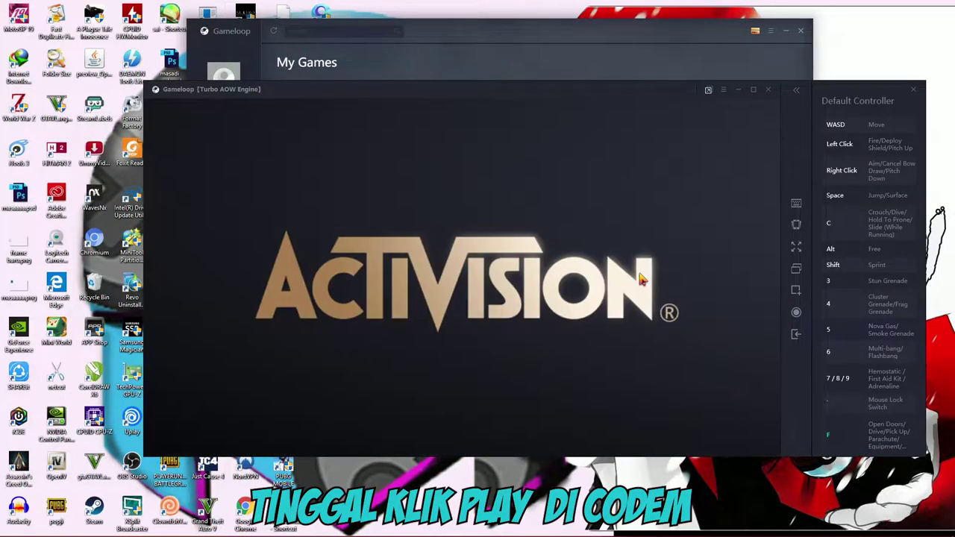
- Switch the Call of Duty game window to full screen
left_click(793, 249)
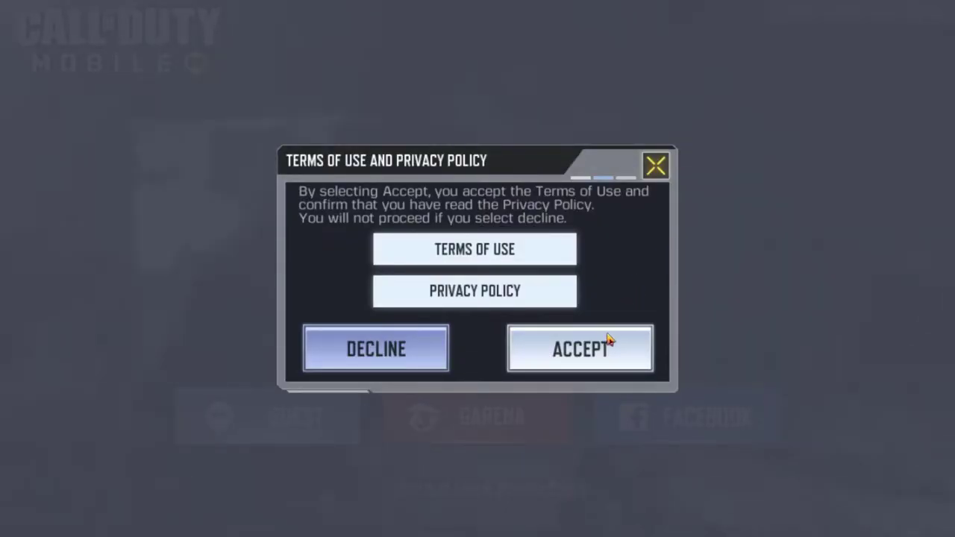
- Accept the Terms of Use and sign in with the linked Facebook account
left_click(610, 337)
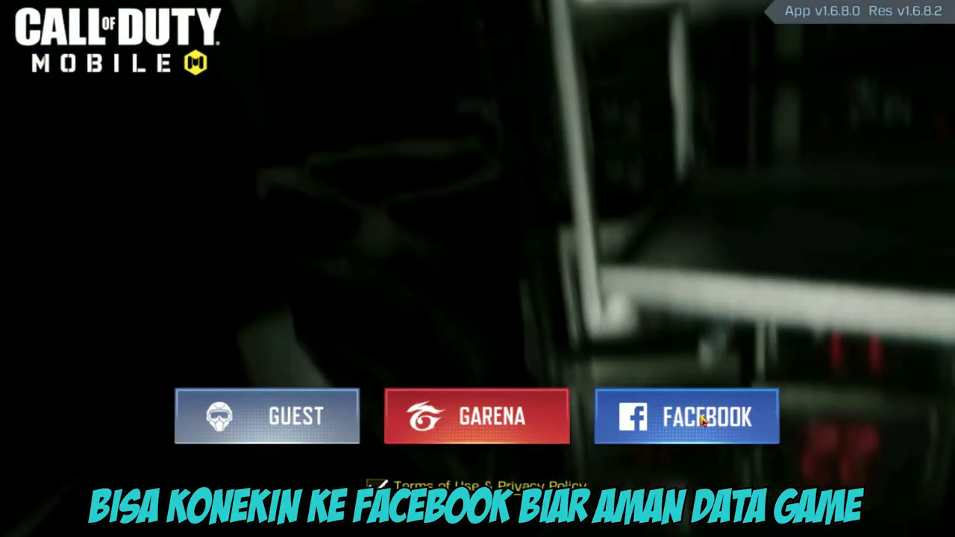
left_click(700, 418)
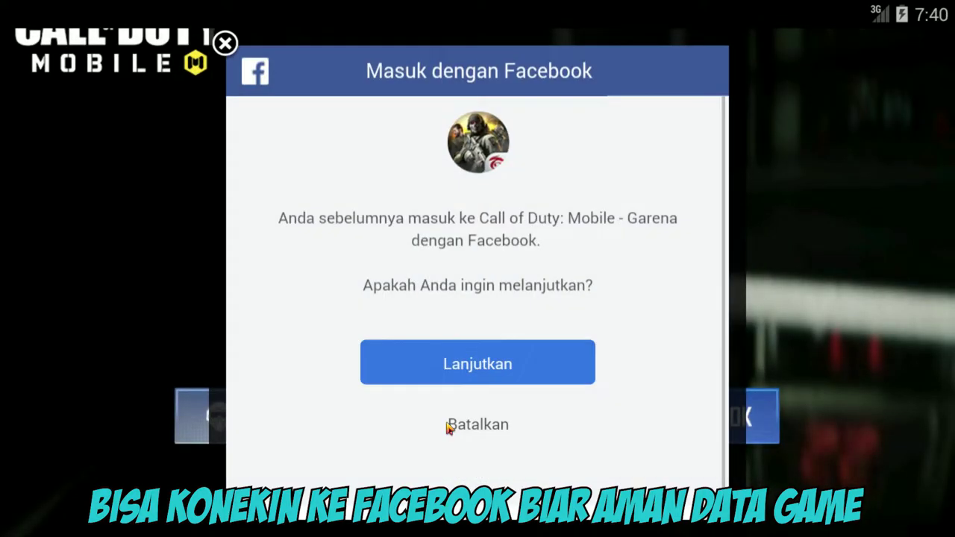
left_click(463, 370)
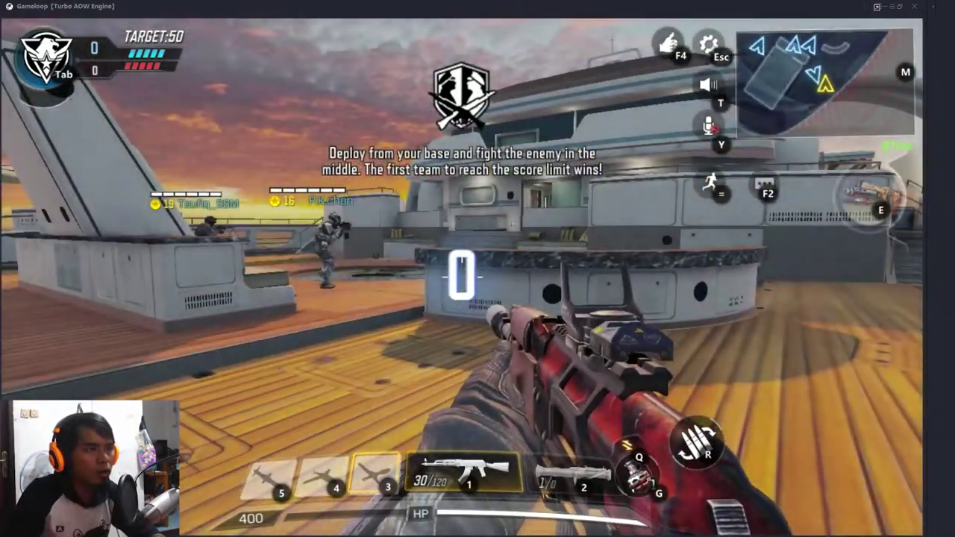
- Climb the stairs onto the upper deck, advance along it, and shoot the enemy ahead
key("w")
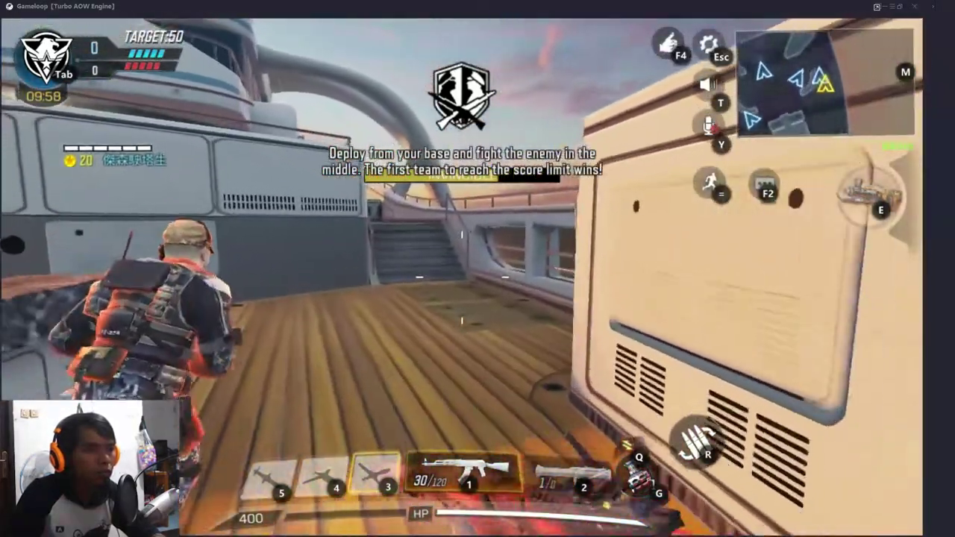
key("w")
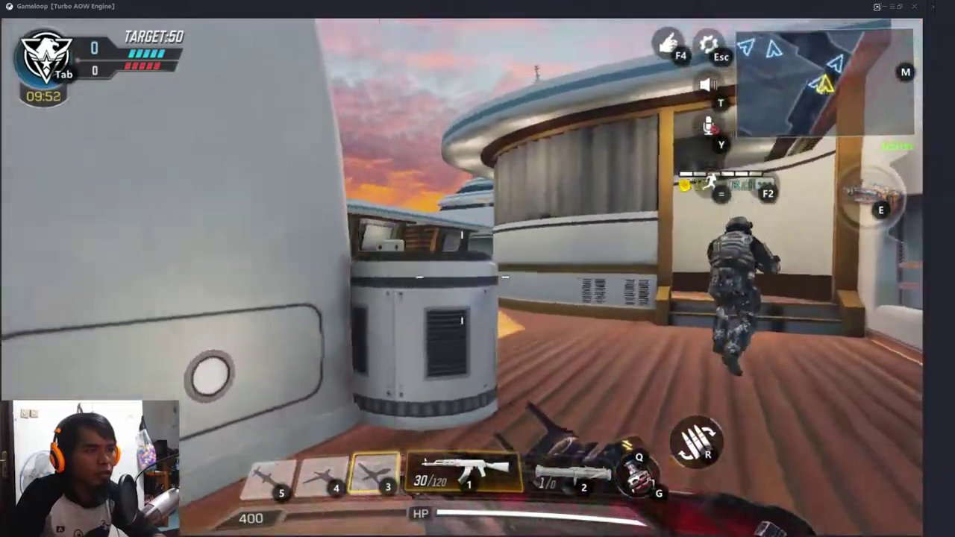
key("w")
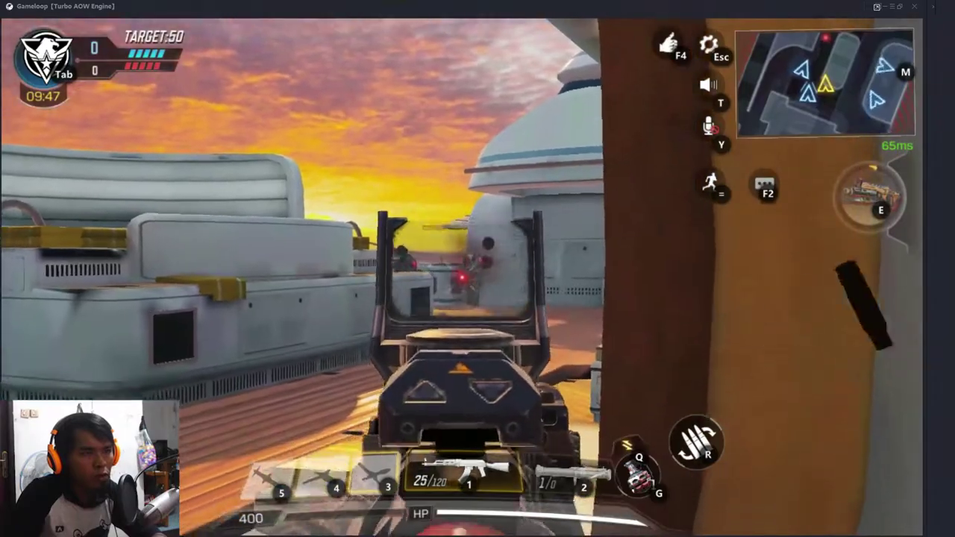
left_click(462, 278)
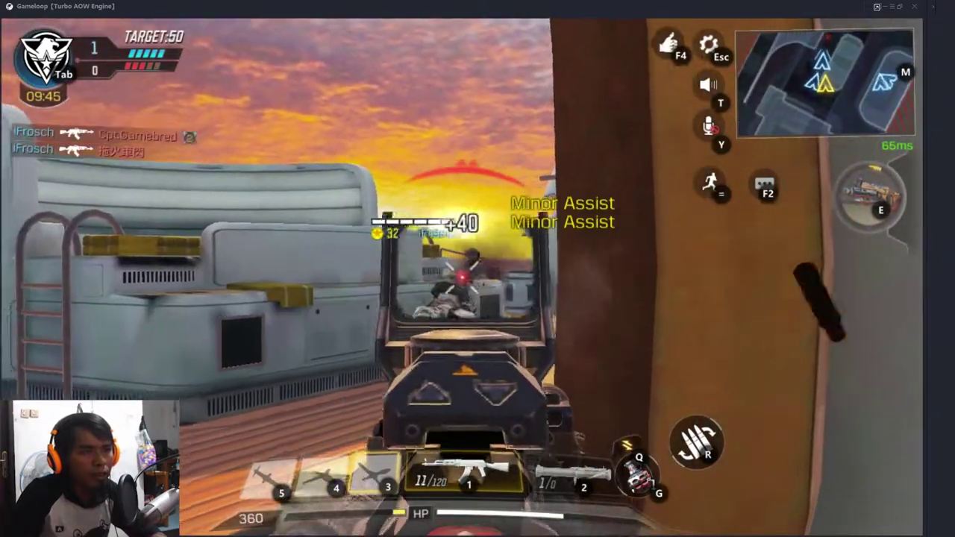